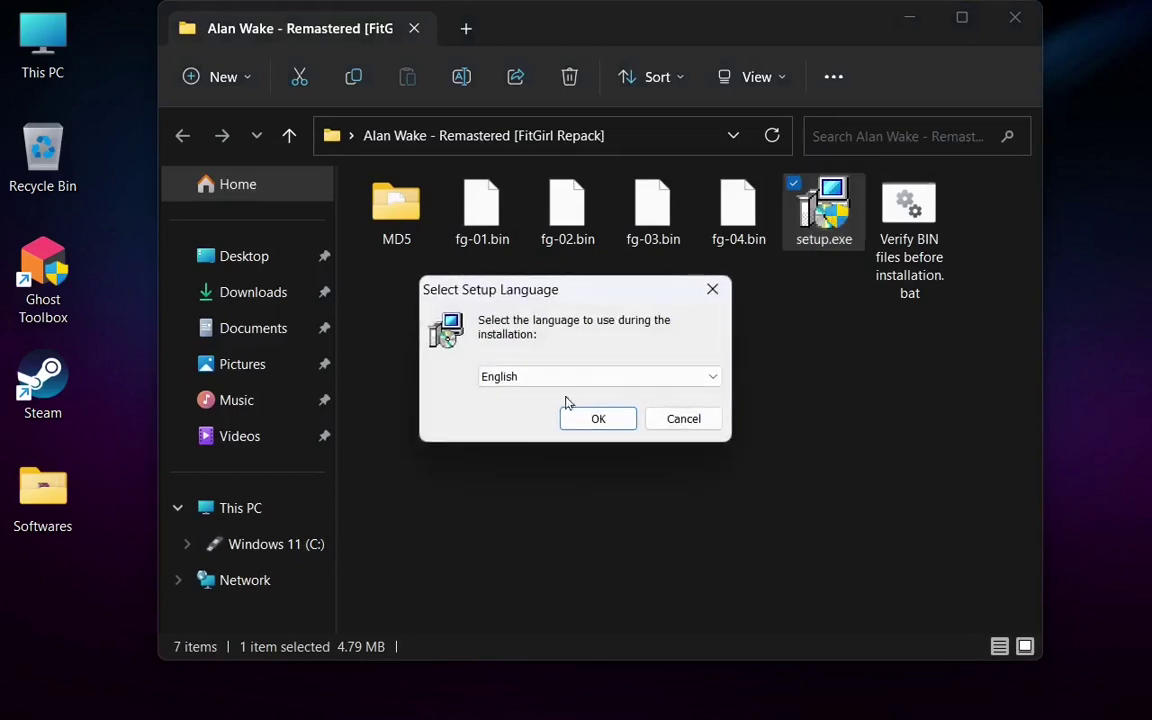
Step: Start the Alan Wake Remastered setup in English, mute its music, and accept the destination C:\Games\Alan Wake Remastered
left_click(590, 418)
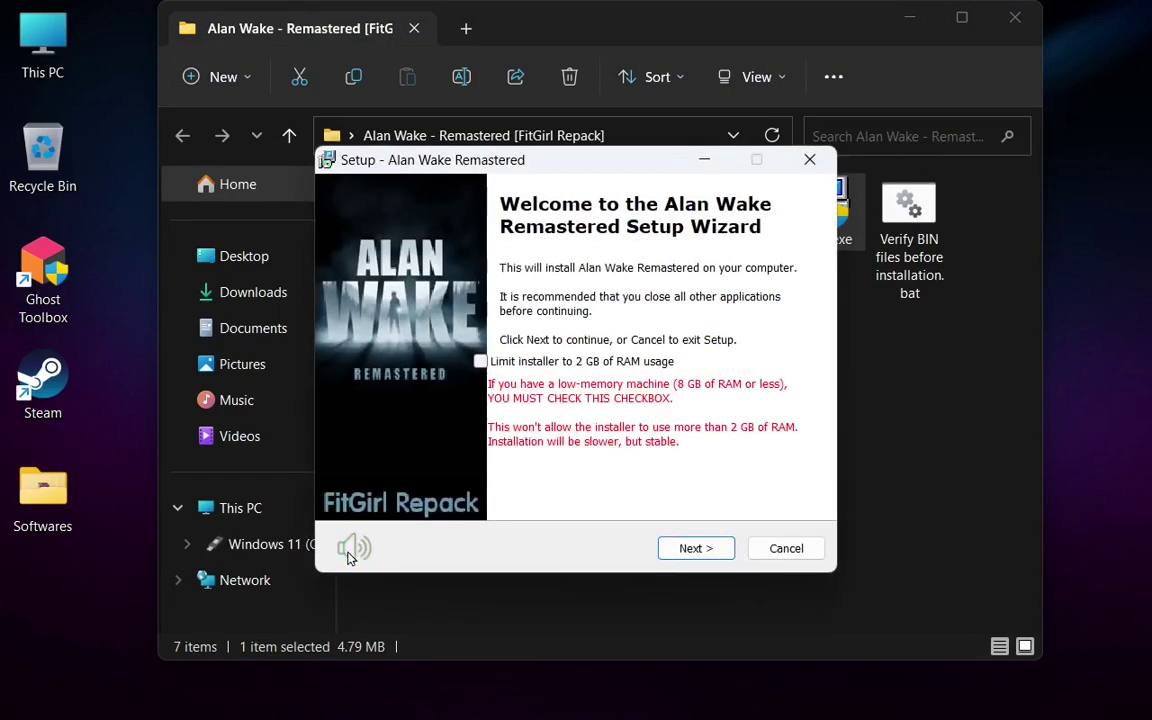
left_click(350, 553)
left_click(716, 552)
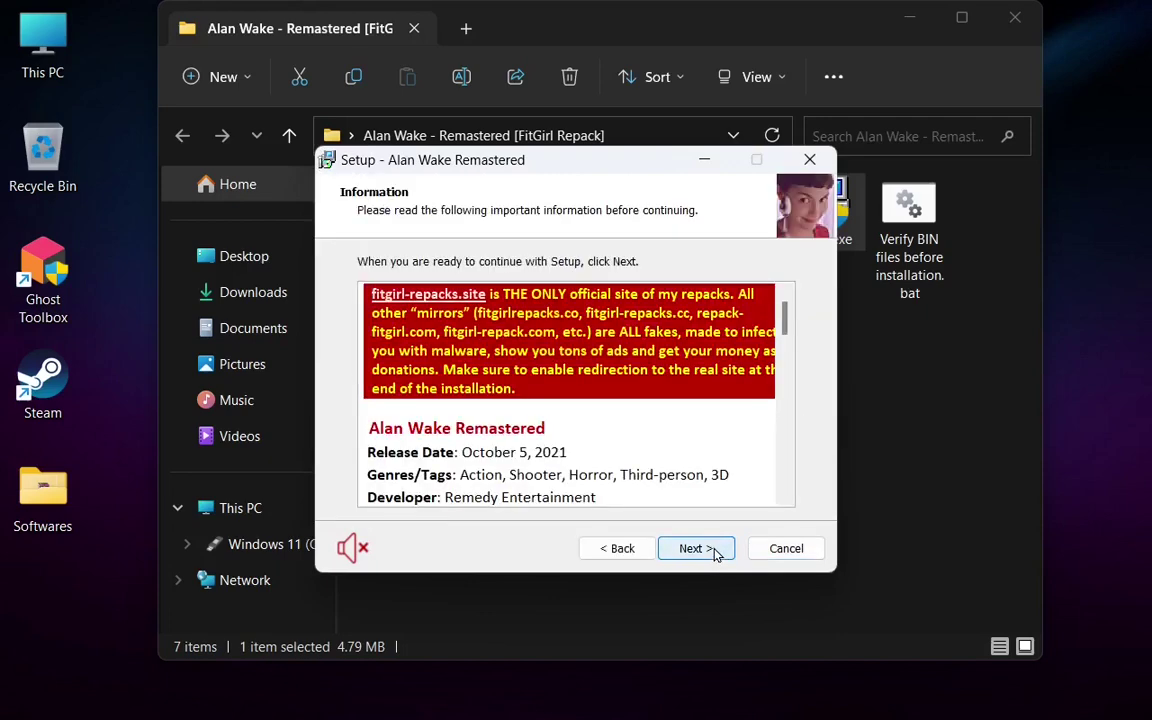
left_click(716, 554)
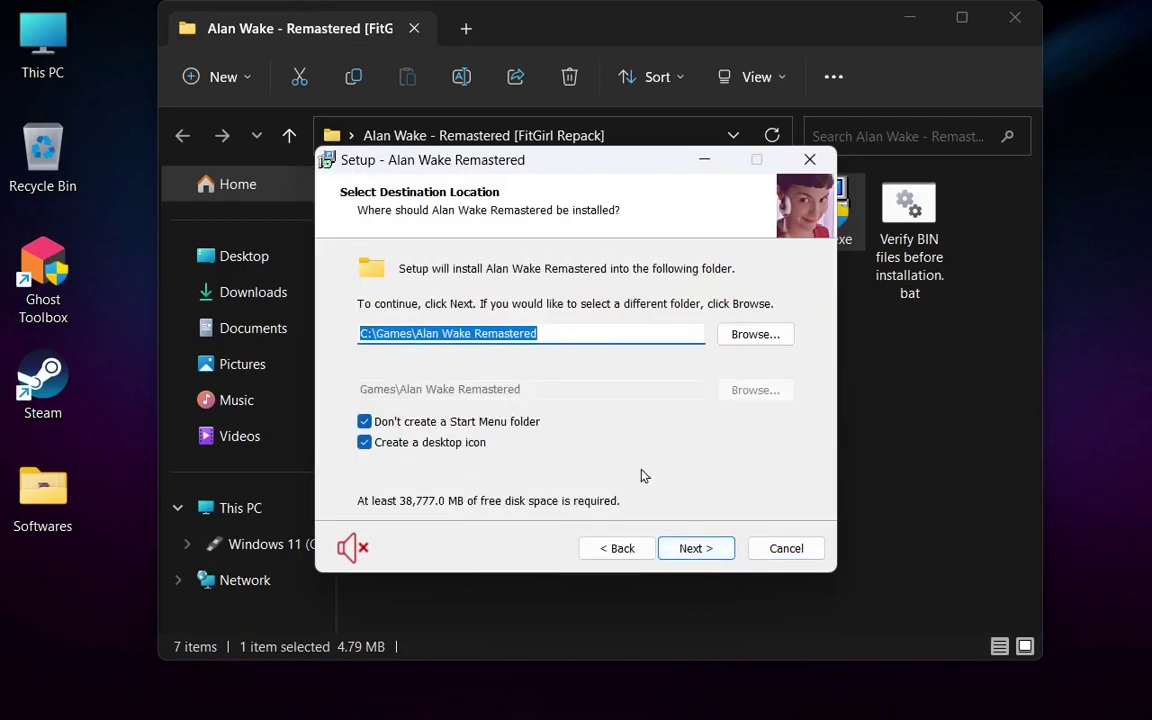
left_click(706, 552)
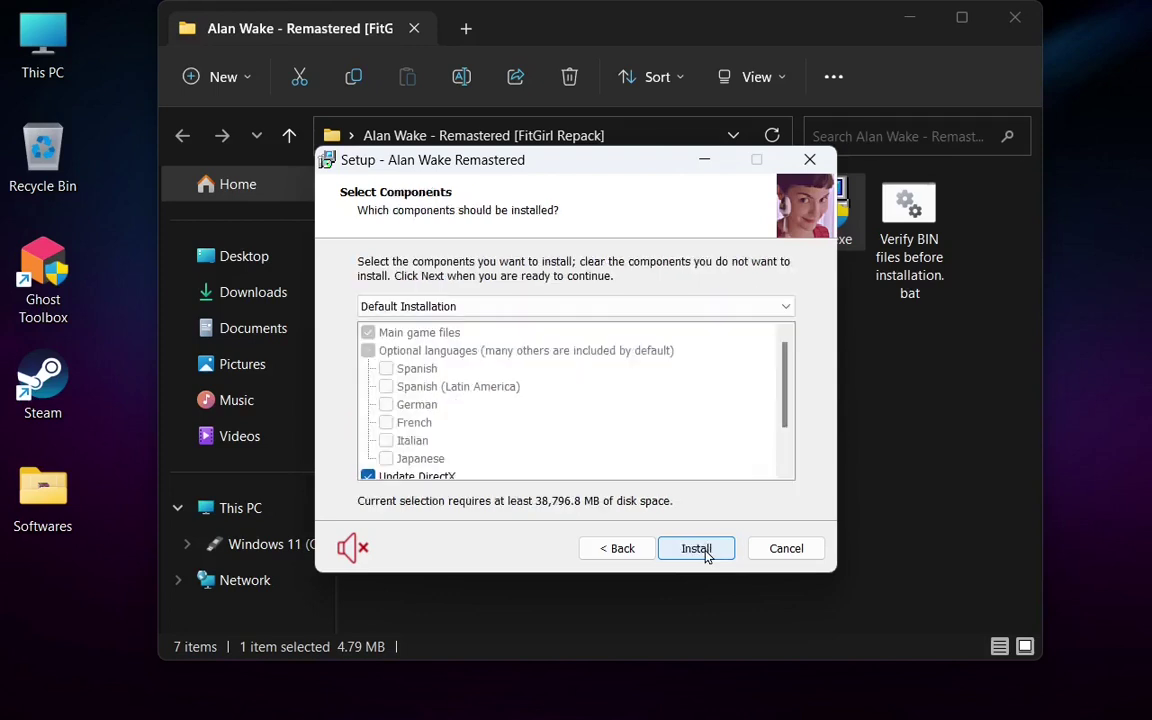
Step: Exclude Update DirectX and both C++ Redist 2015-2019 packages (x86 and x64) from the components and start the installation
left_click_drag(787, 360, 785, 388)
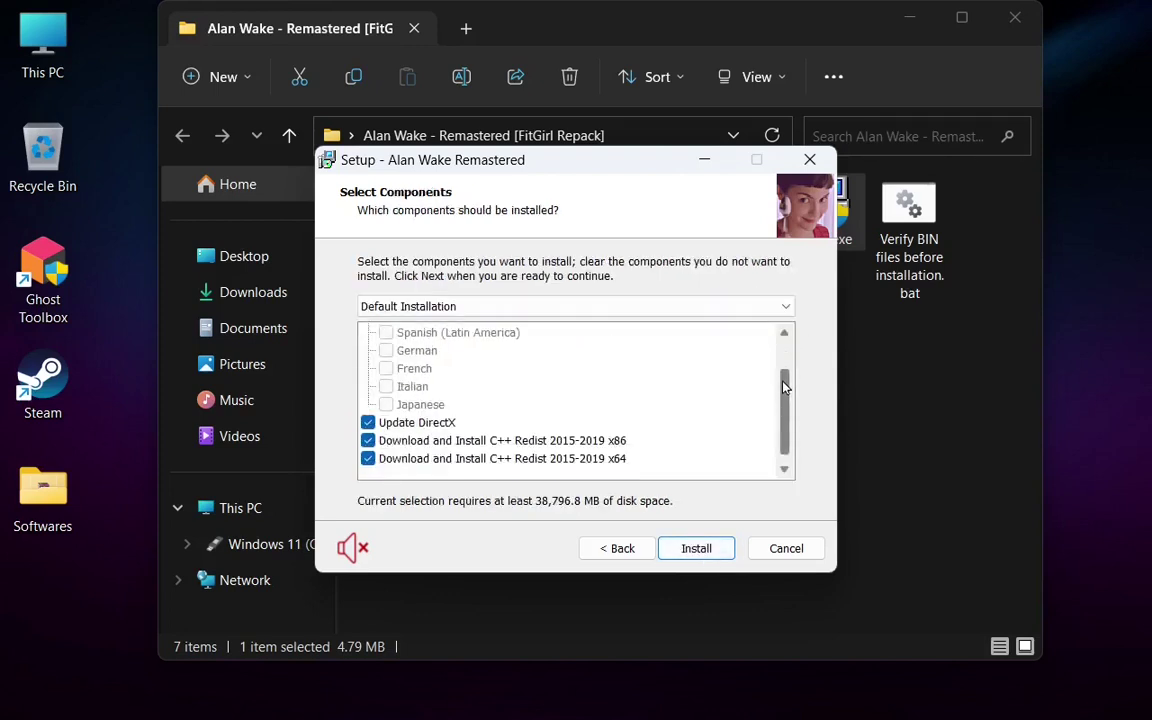
left_click(368, 423)
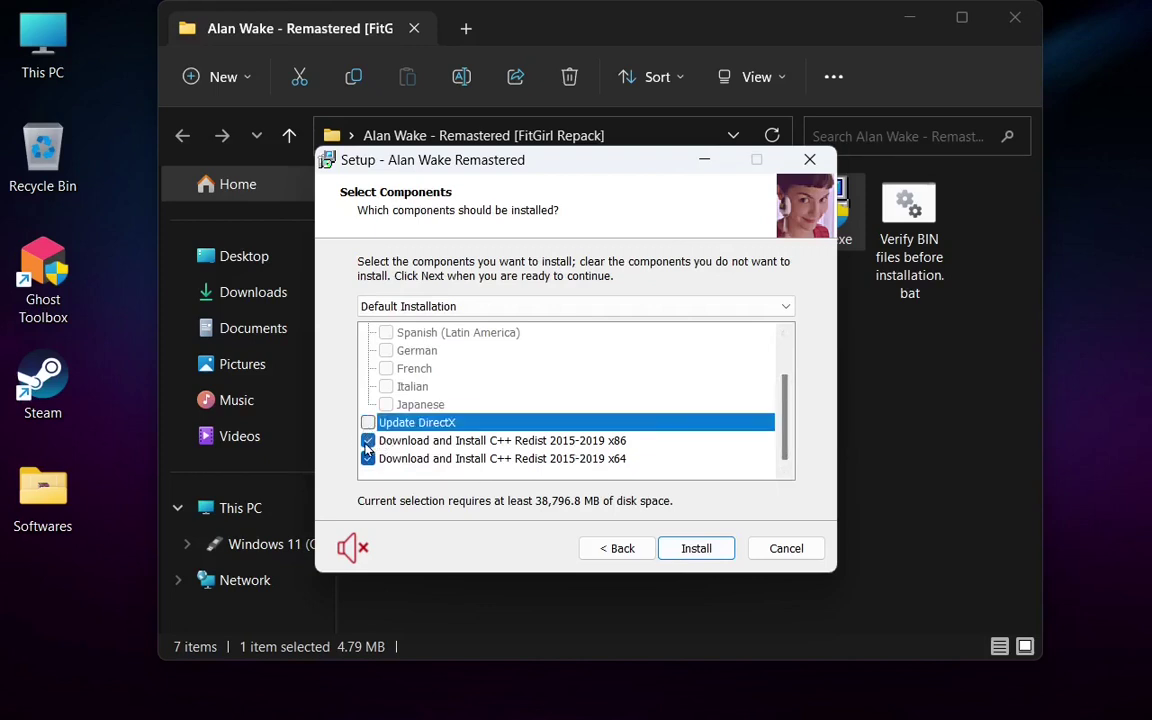
left_click(368, 441)
left_click(368, 459)
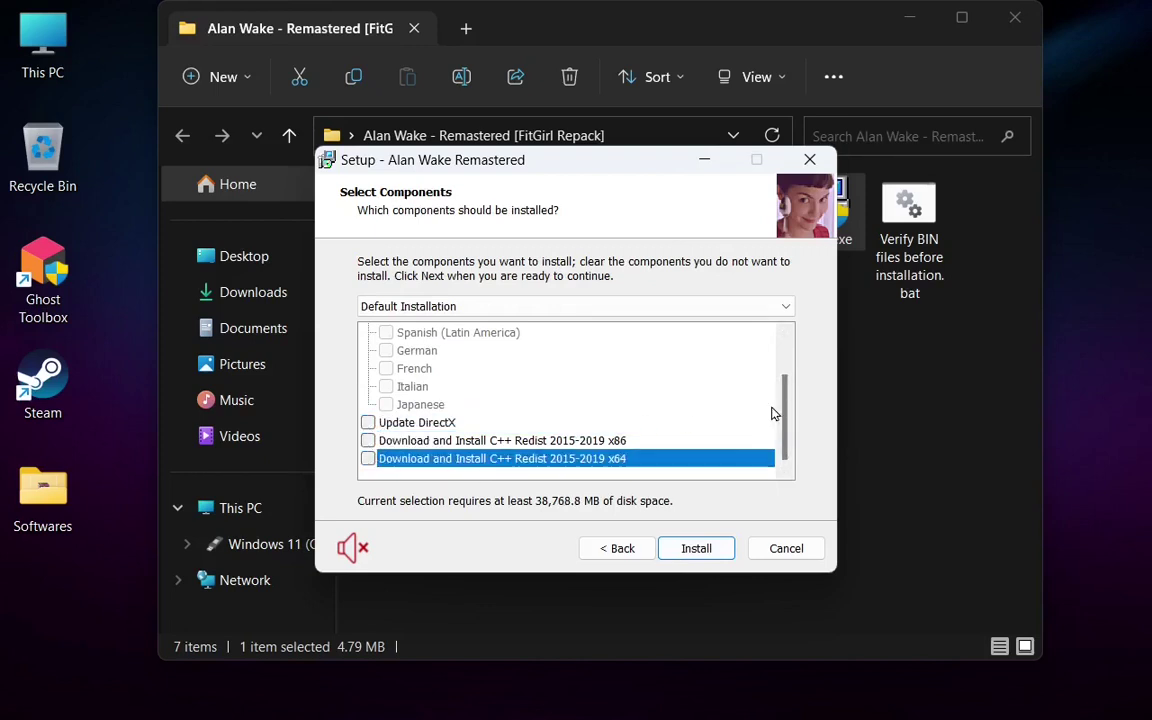
left_click_drag(785, 412, 790, 374)
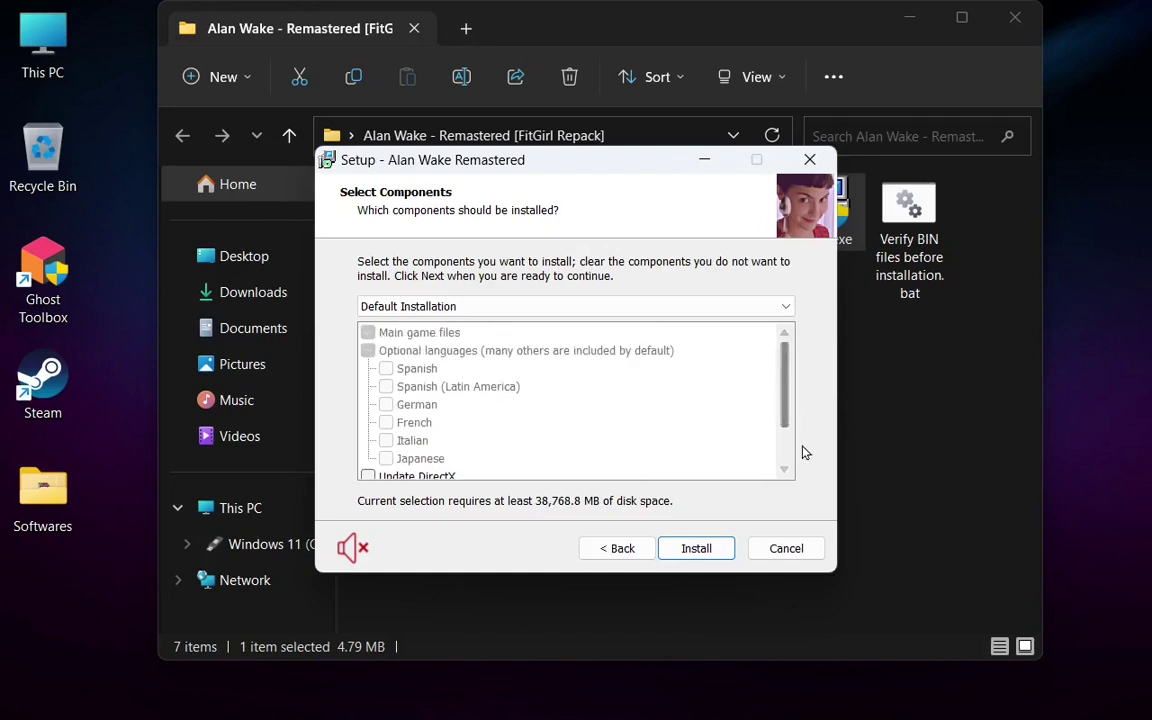
left_click(690, 553)
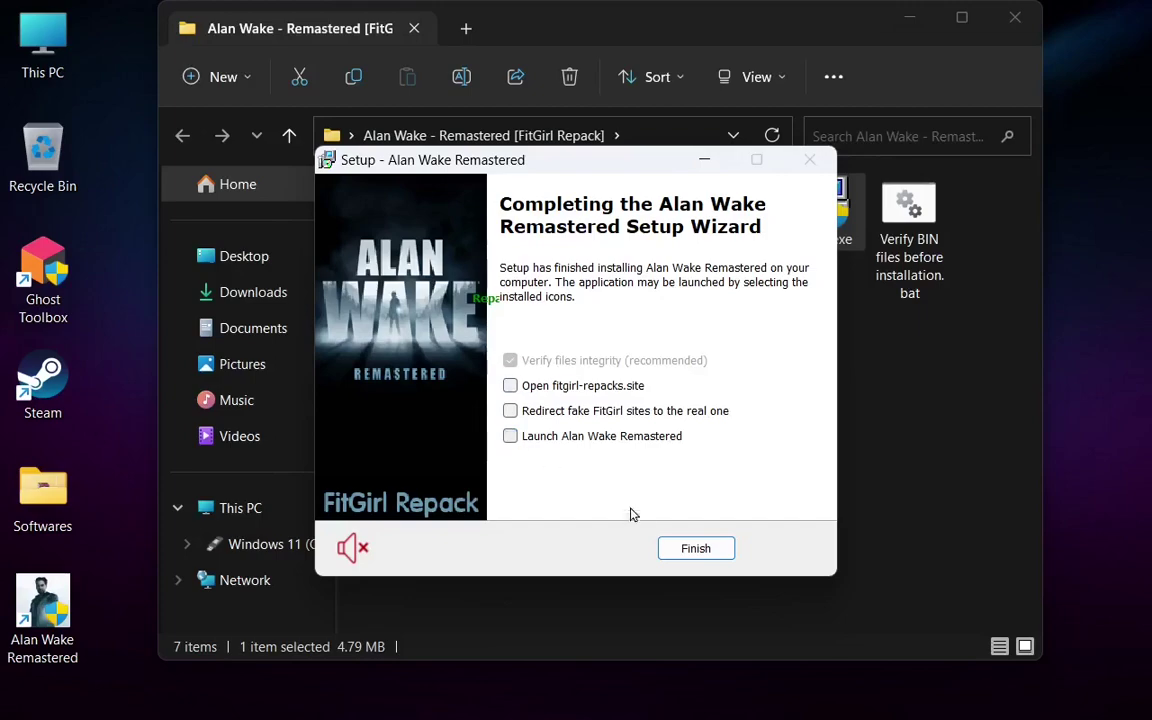
Step: Finish the setup wizard and close the file verification report and the repack folder window
left_click(696, 549)
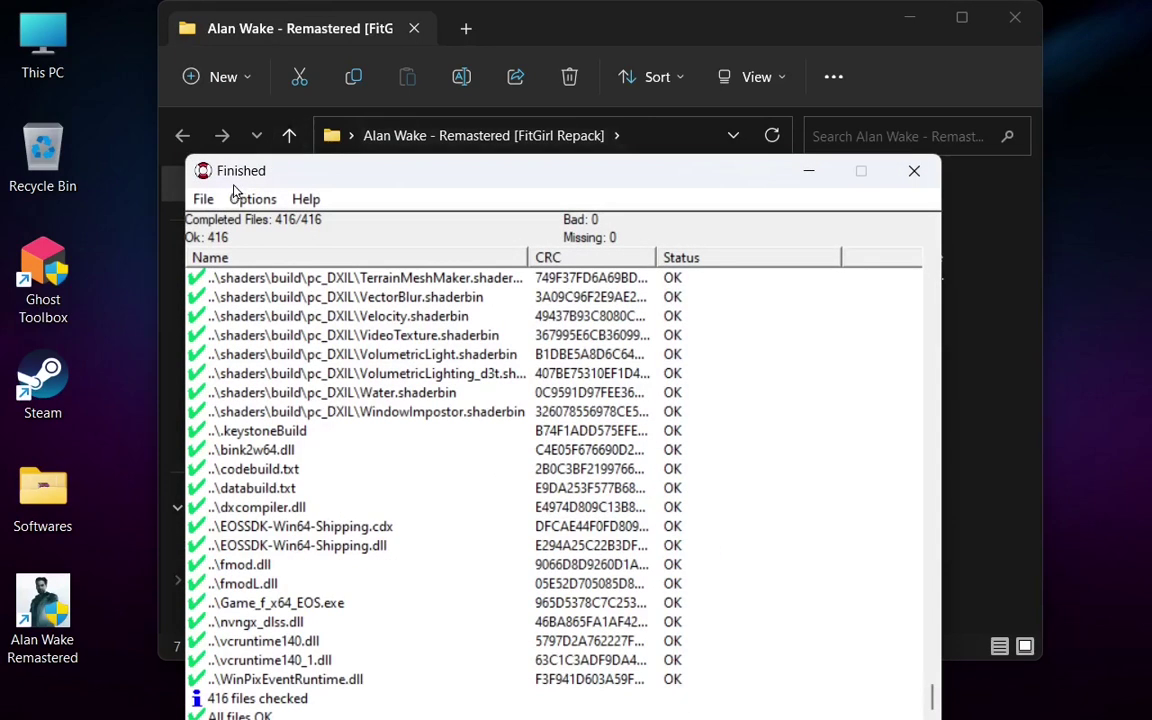
left_click(916, 173)
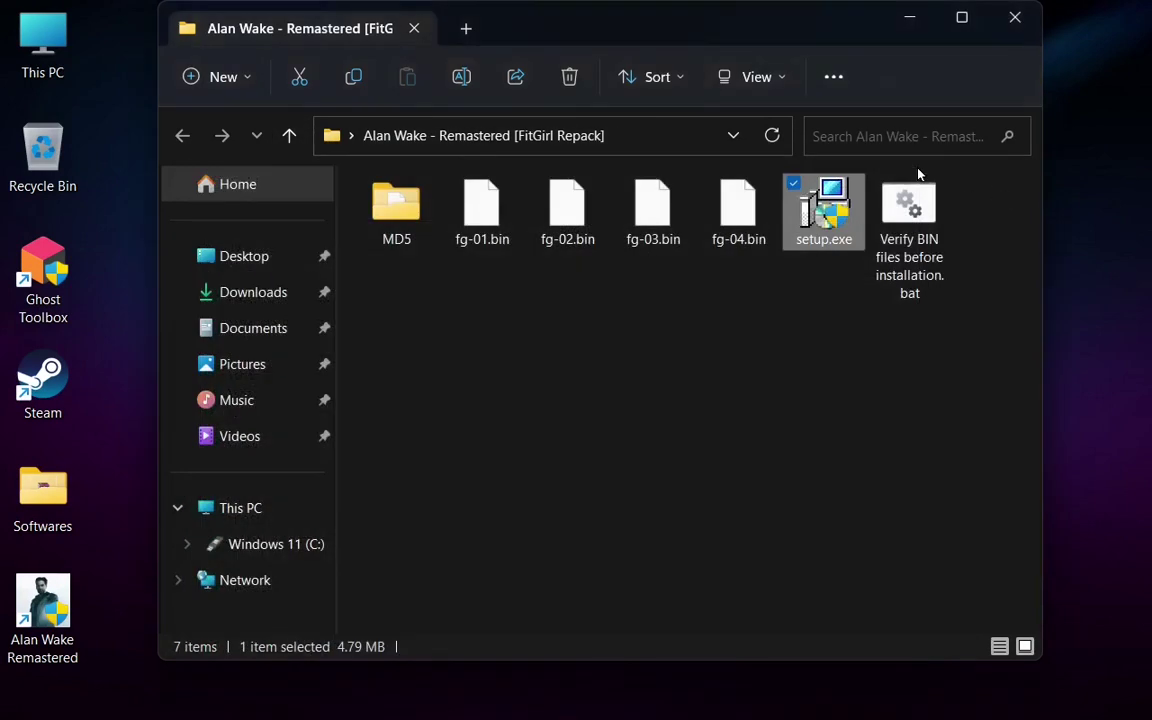
left_click(1015, 17)
Step: Copy the Alan Wake Remastered folder from Games on the Windows 11 (C:) drive
double_click(53, 31)
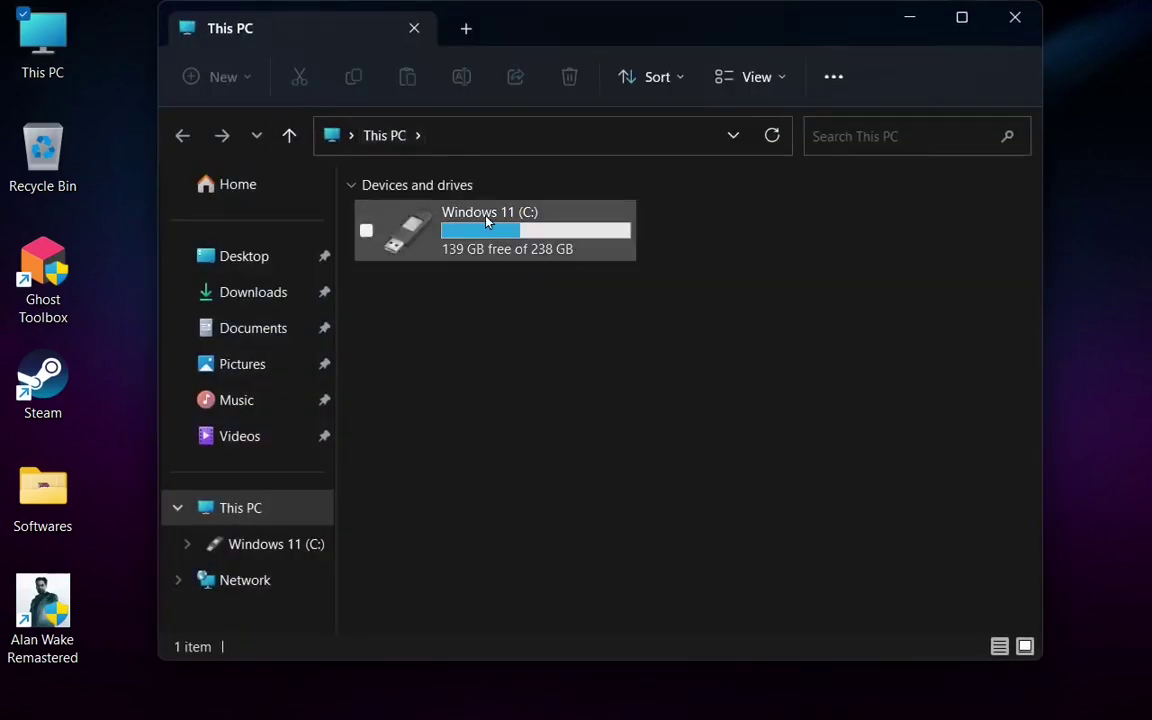
double_click(487, 221)
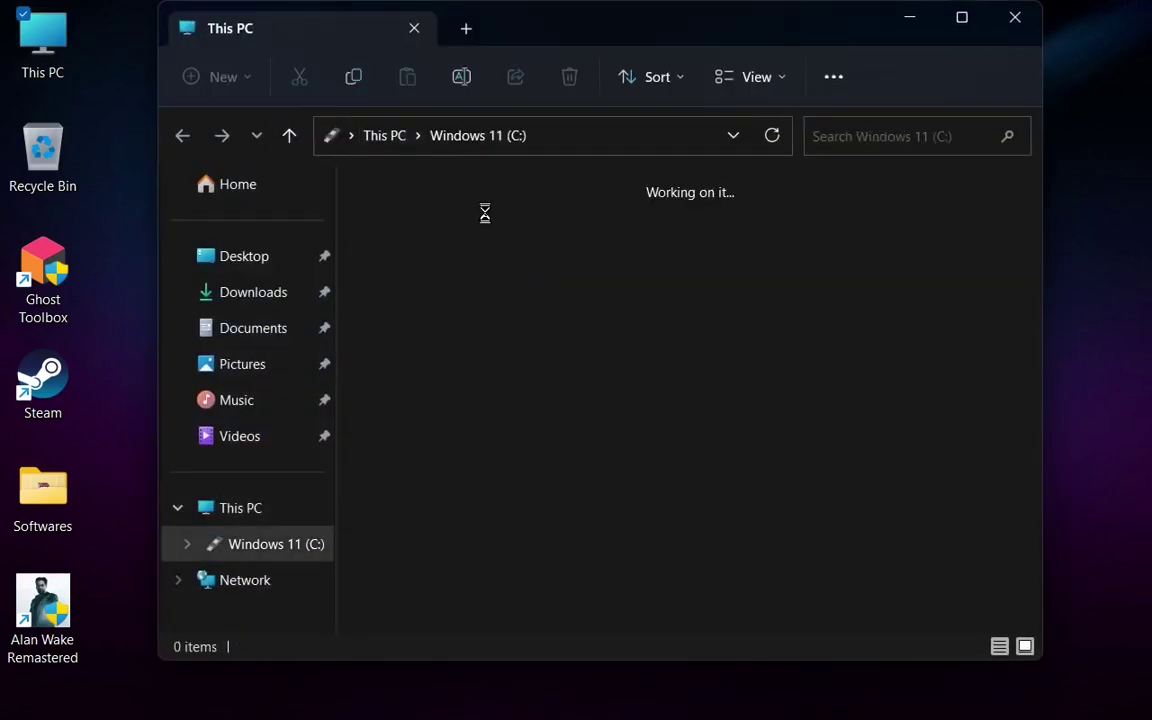
double_click(470, 218)
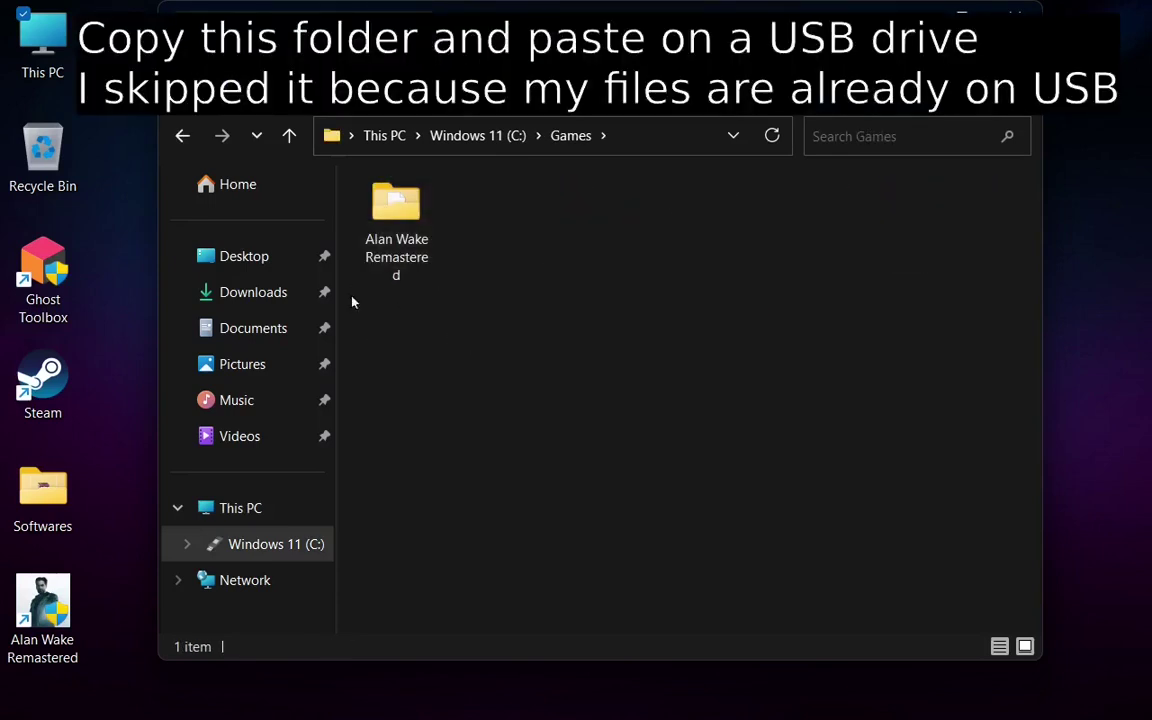
right_click(388, 220)
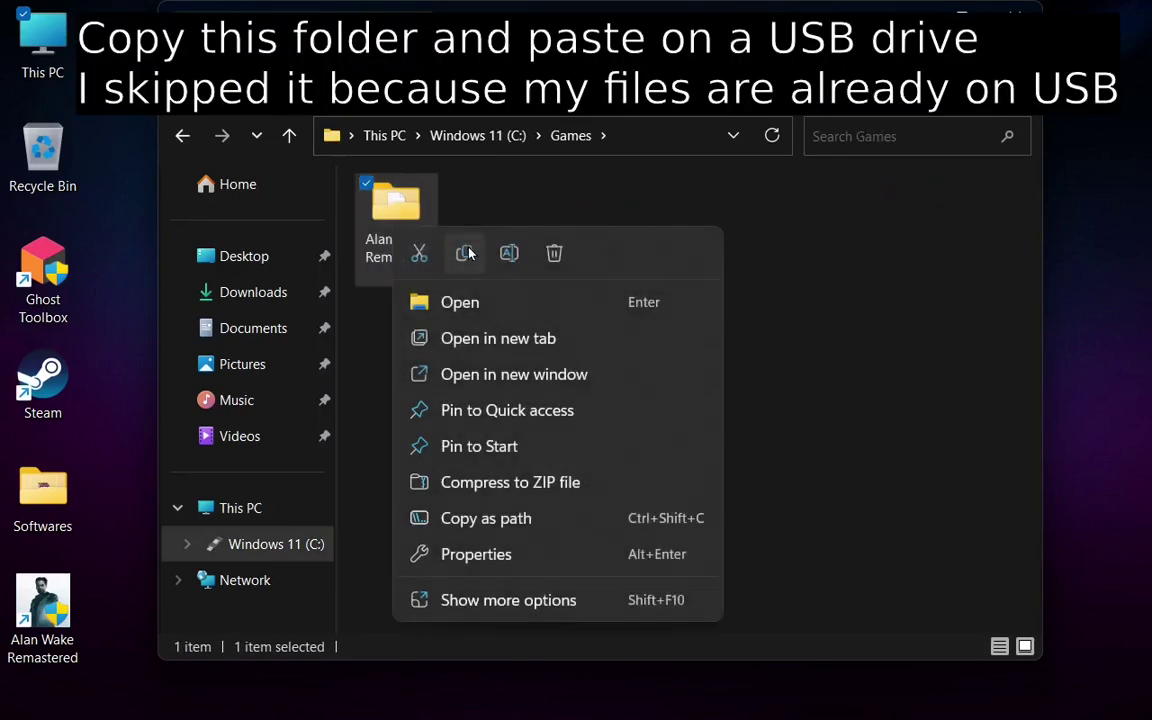
left_click(468, 253)
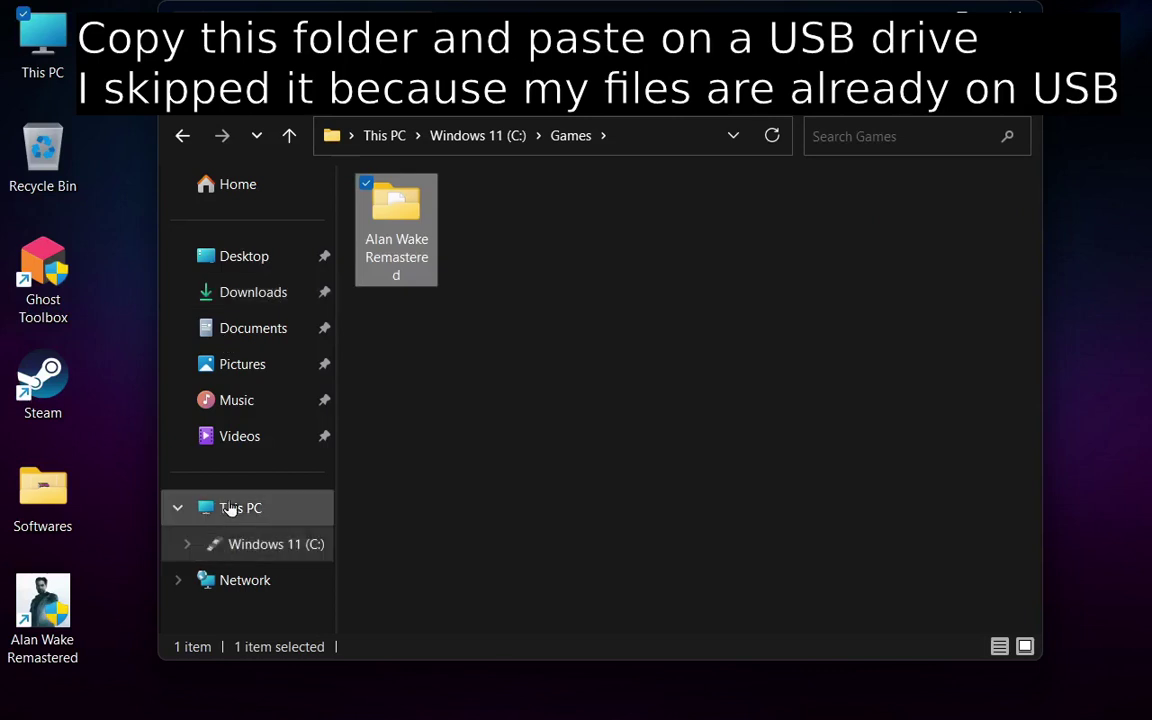
left_click(229, 509)
left_click(501, 258)
right_click(492, 227)
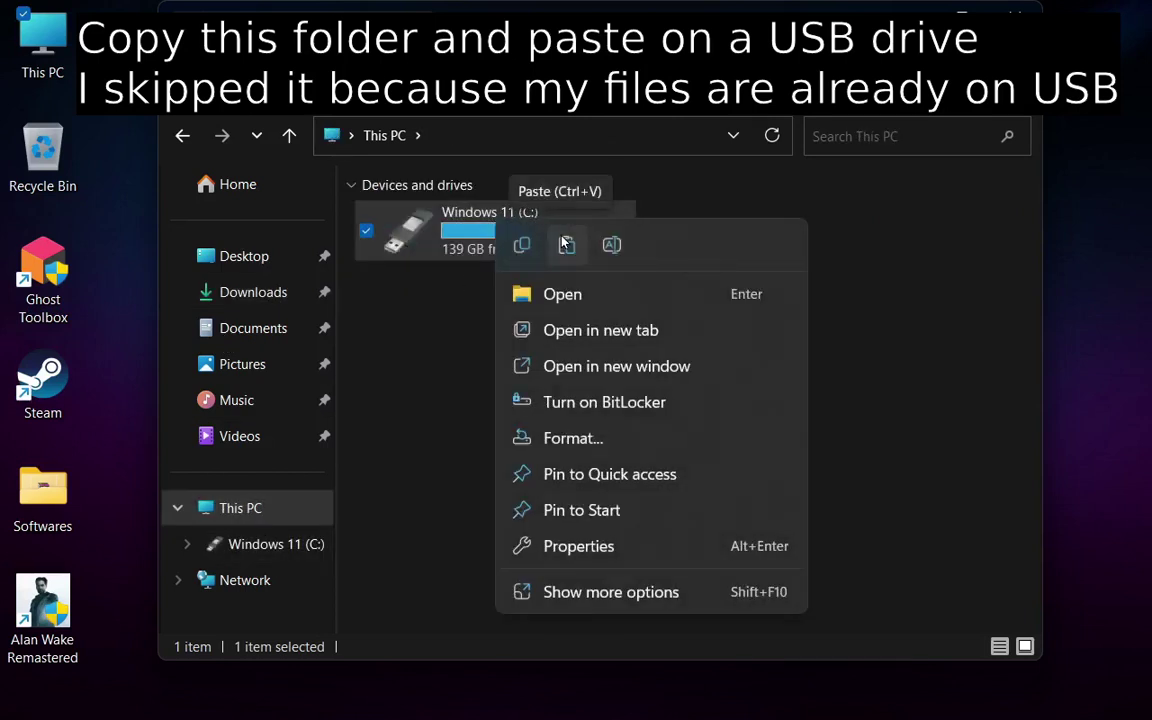
left_click(430, 347)
left_click(1023, 13)
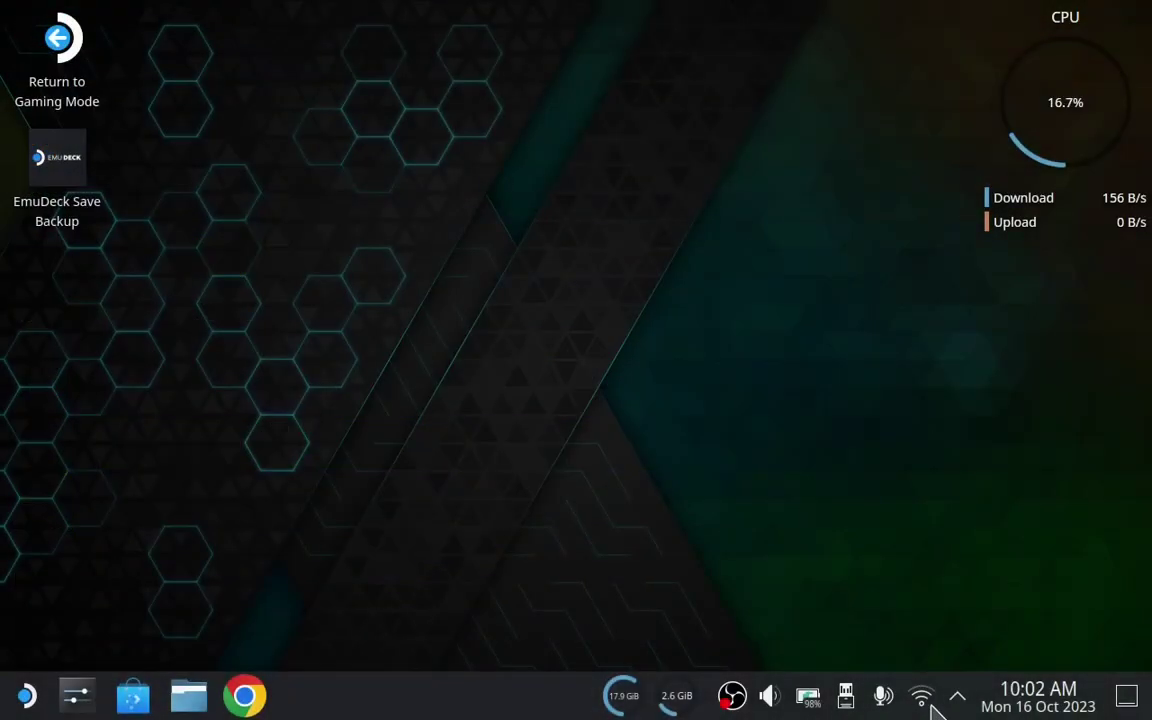
Step: Mount and open the Windows 11 volume on the Steam Deck desktop and copy the Alan Wake Remastered folder from Games
left_click(846, 700)
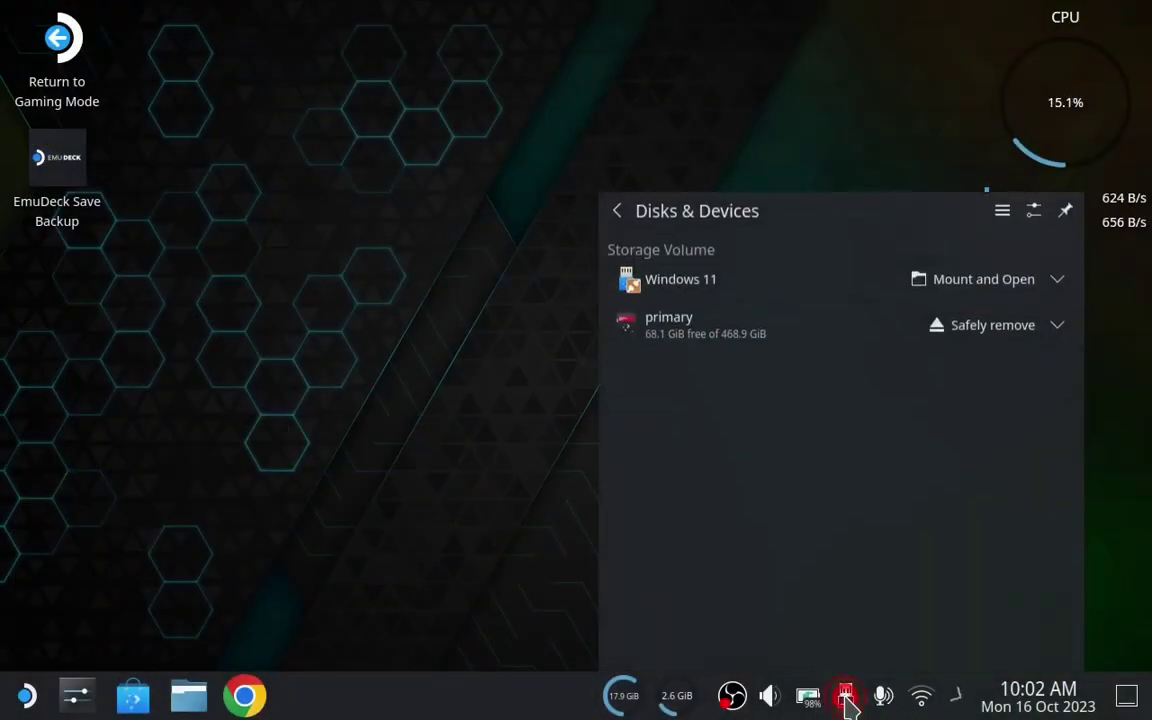
left_click(983, 274)
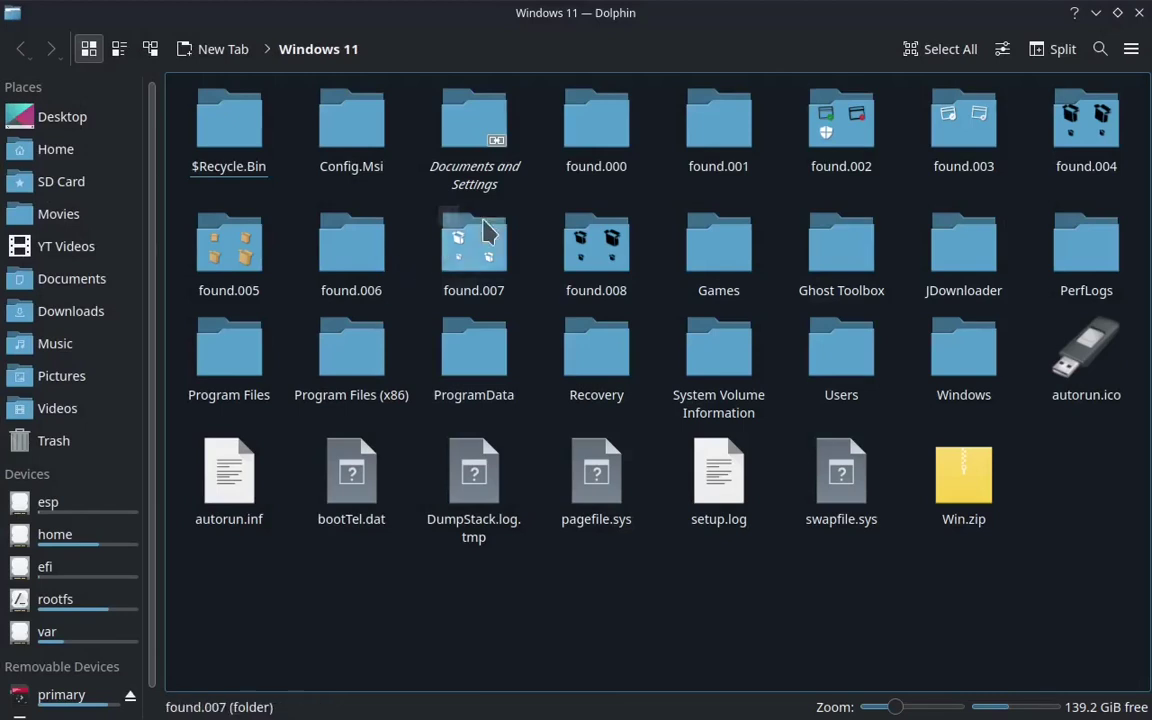
left_click(741, 256)
right_click(226, 133)
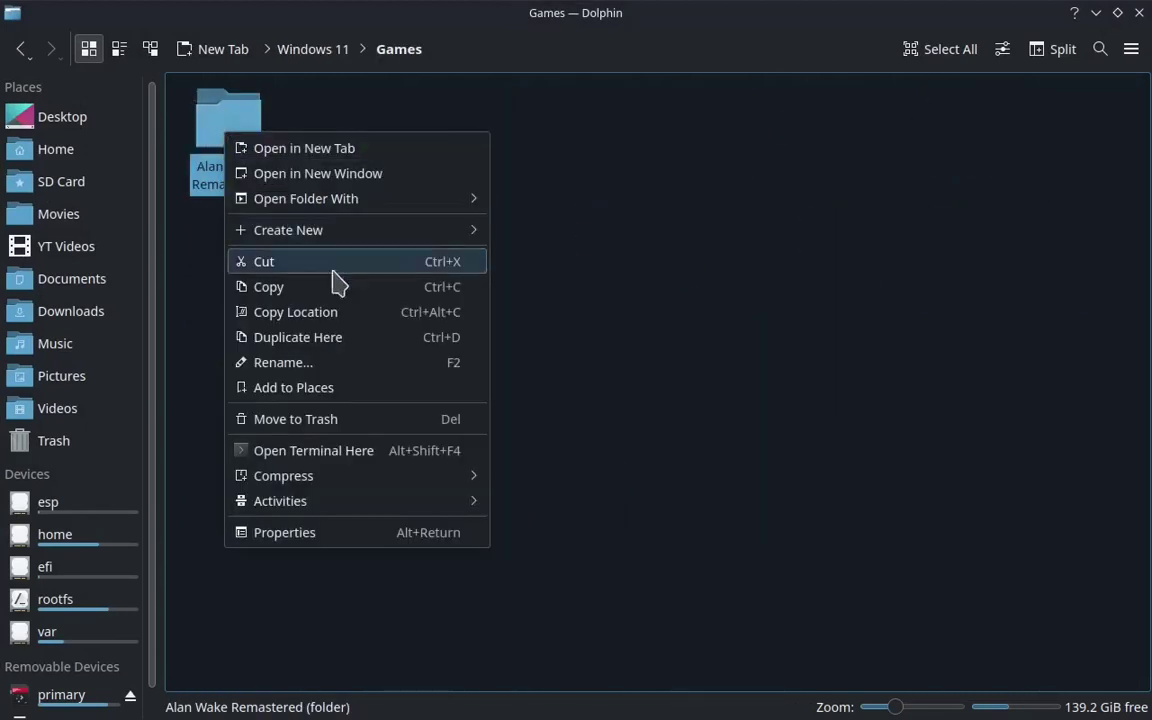
left_click(309, 297)
Step: Paste the Alan Wake Remastered folder into Lutris Games/drive_c on the SD card and close the file manager once copied
left_click(77, 694)
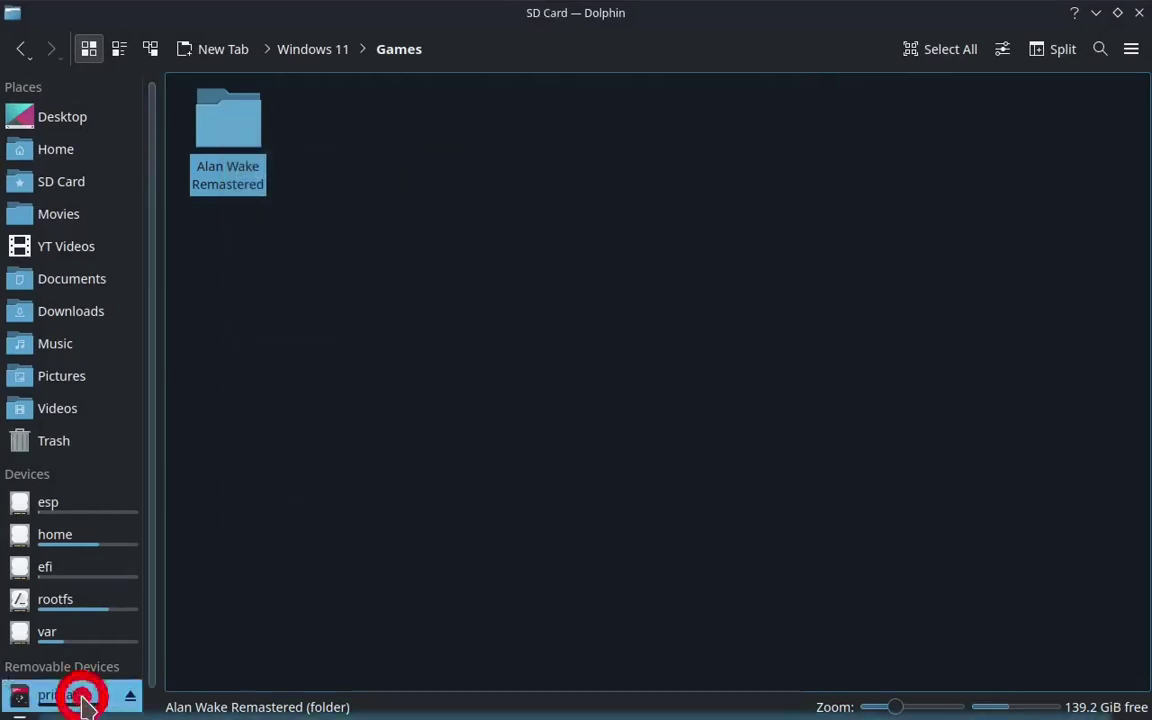
left_click(716, 140)
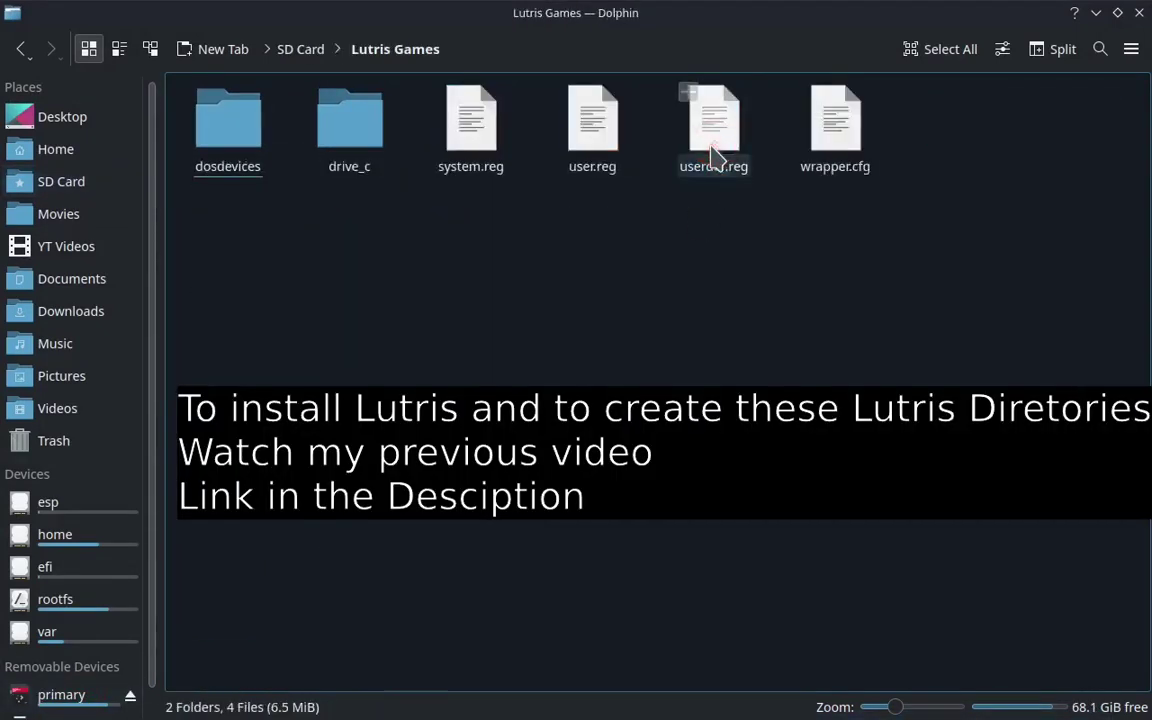
left_click(372, 140)
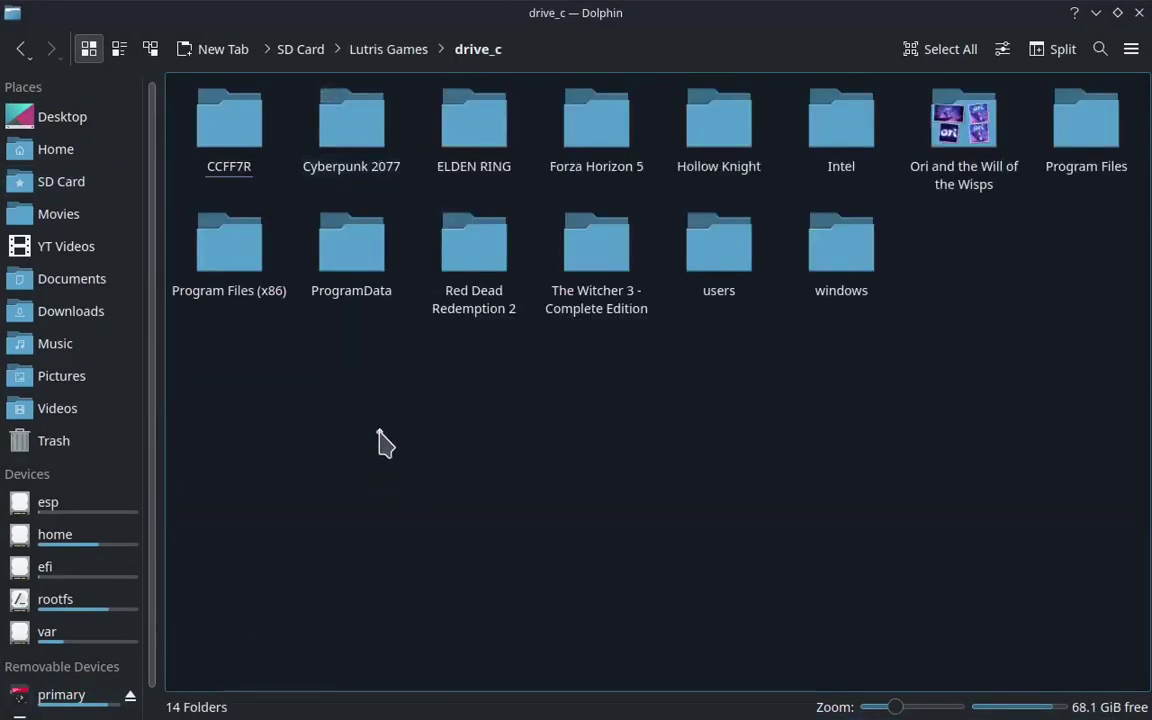
right_click(380, 435)
left_click(440, 506)
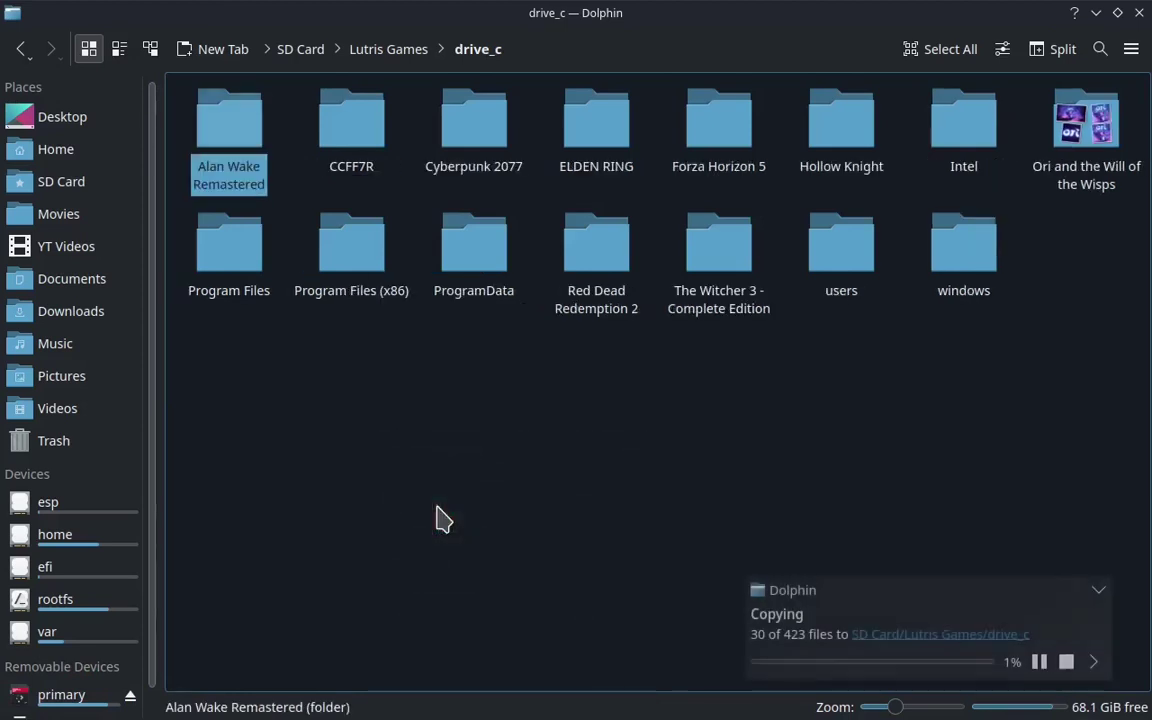
left_click(1099, 586)
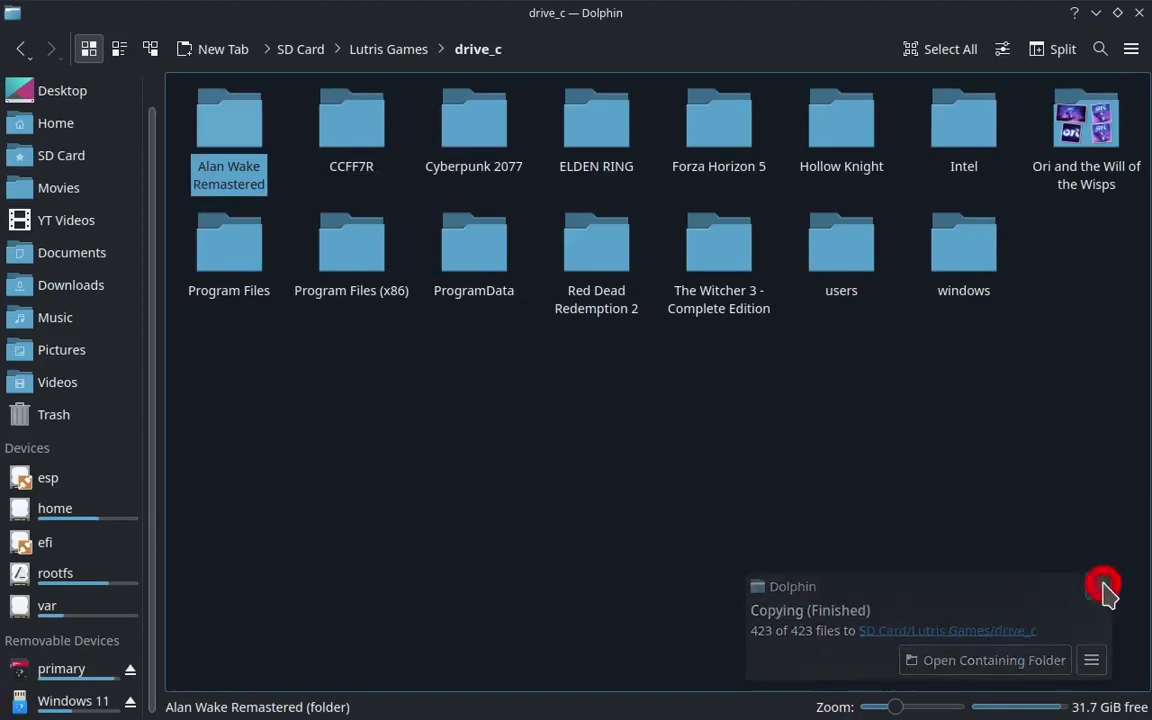
left_click(789, 530)
left_click(1141, 12)
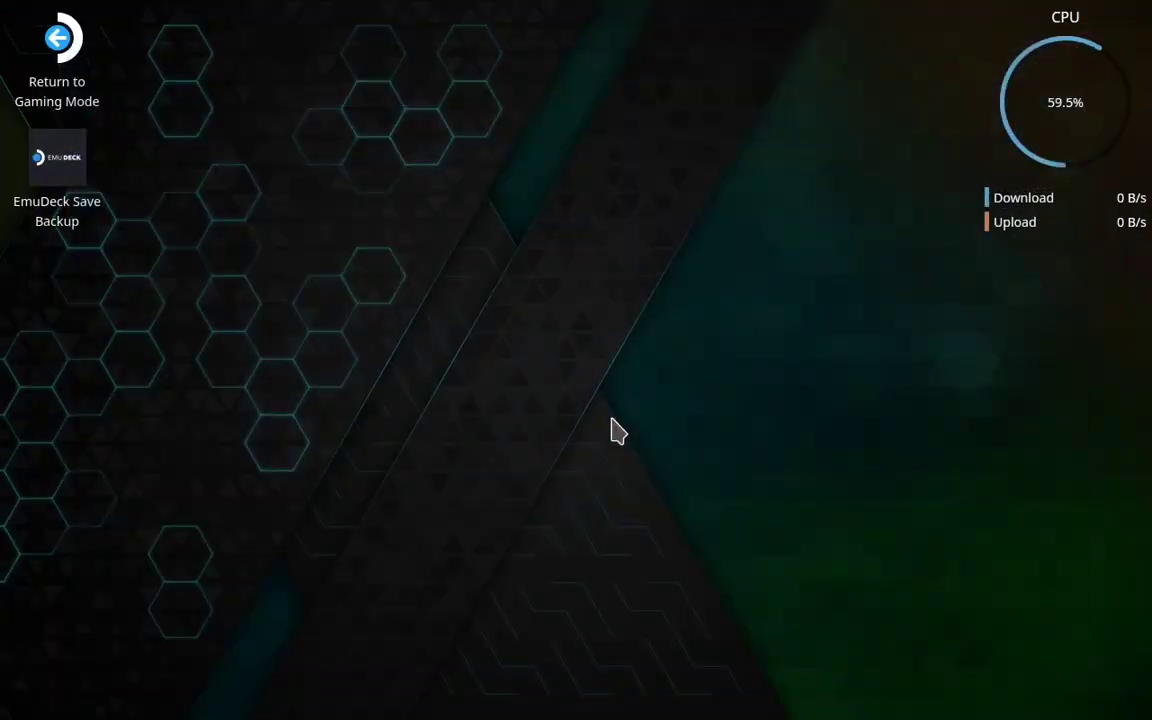
Step: Open Lutris and start adding a locally installed game
left_click(25, 695)
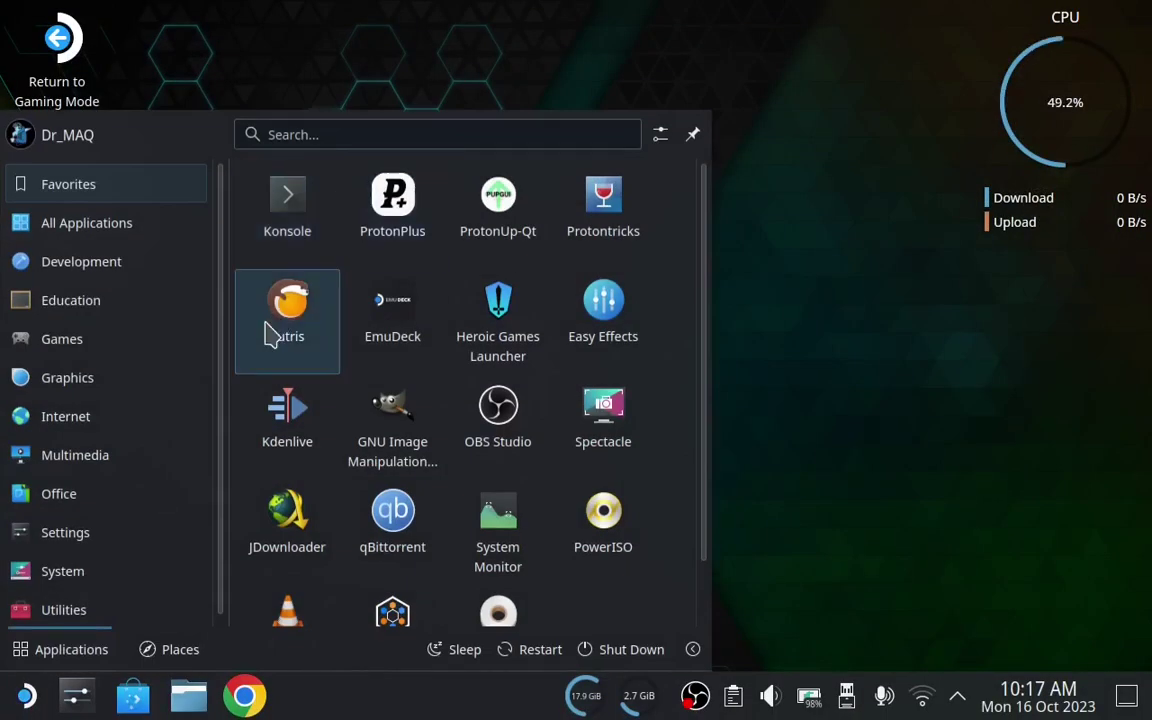
mouse_move(273, 327)
left_mouse_down()
mouse_move(267, 314)
mouse_move(272, 336)
left_mouse_up()
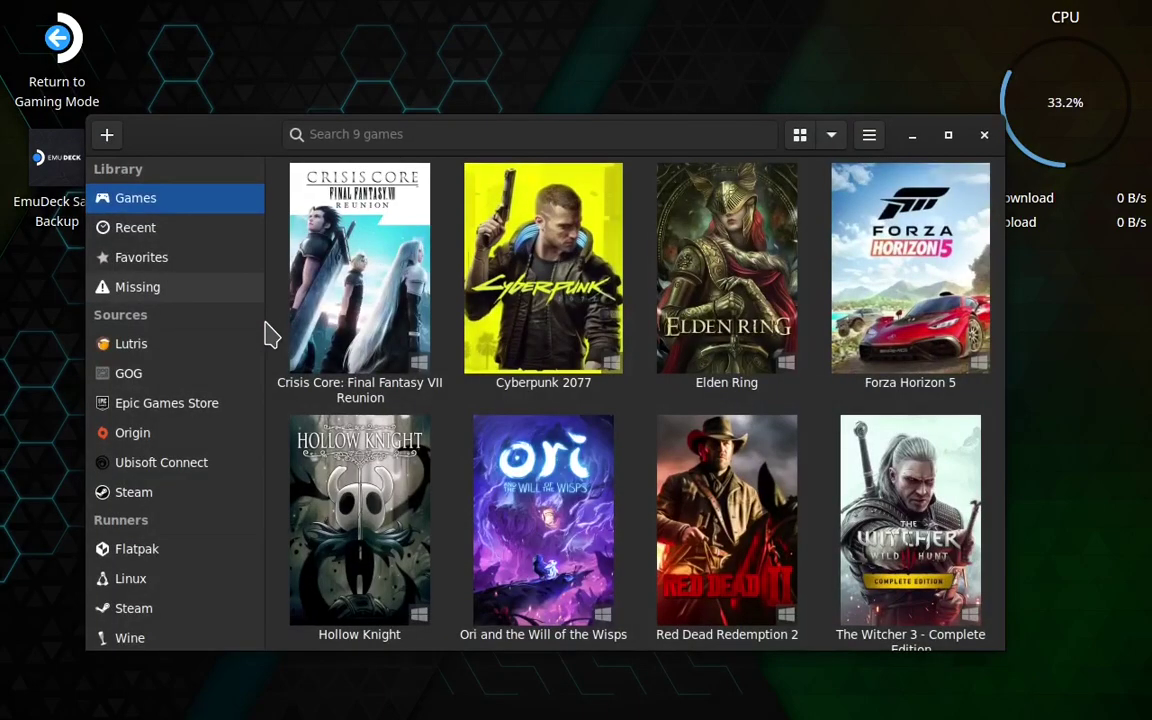
left_click(105, 134)
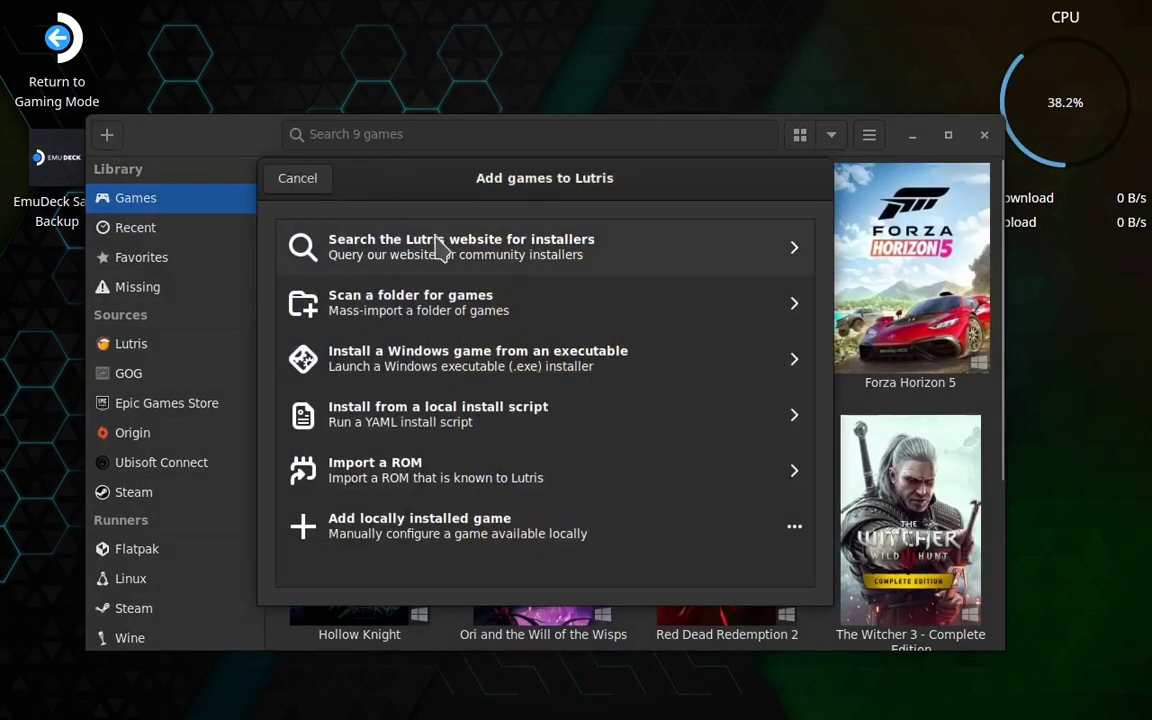
left_click(419, 541)
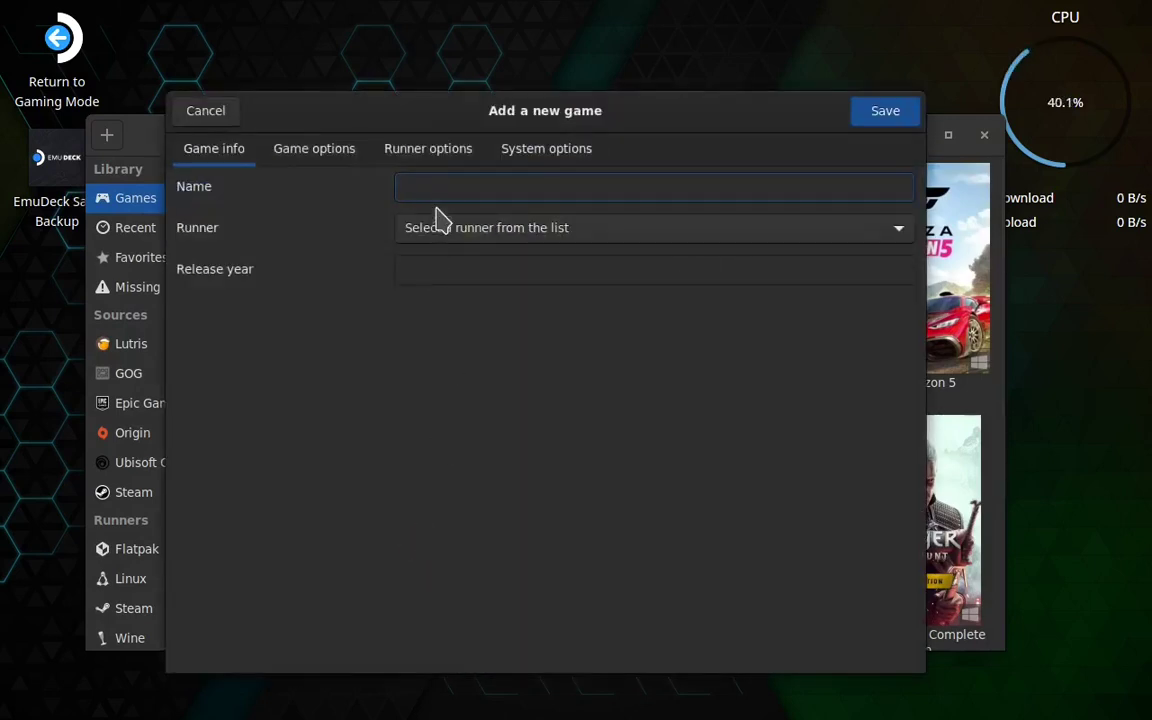
Step: Name the new game Alan Wake Remastered and set its runner to Wine (Runs Windows games)
right_click(440, 187)
left_click(492, 246)
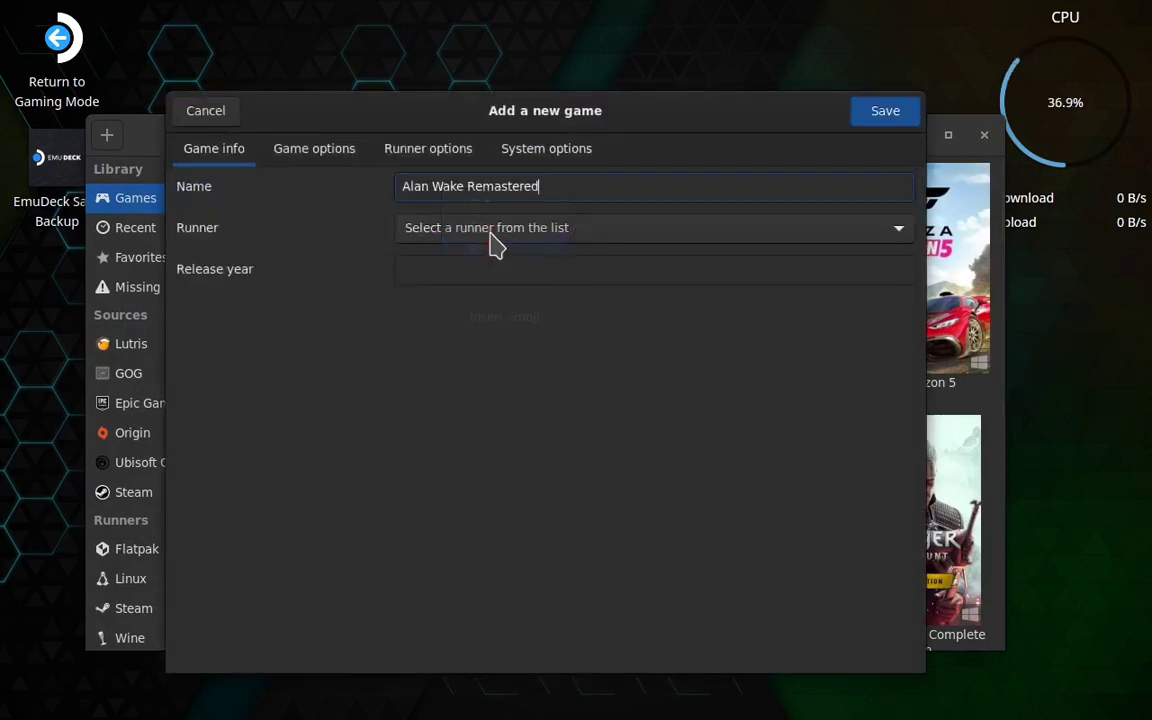
left_click(490, 232)
left_click(500, 334)
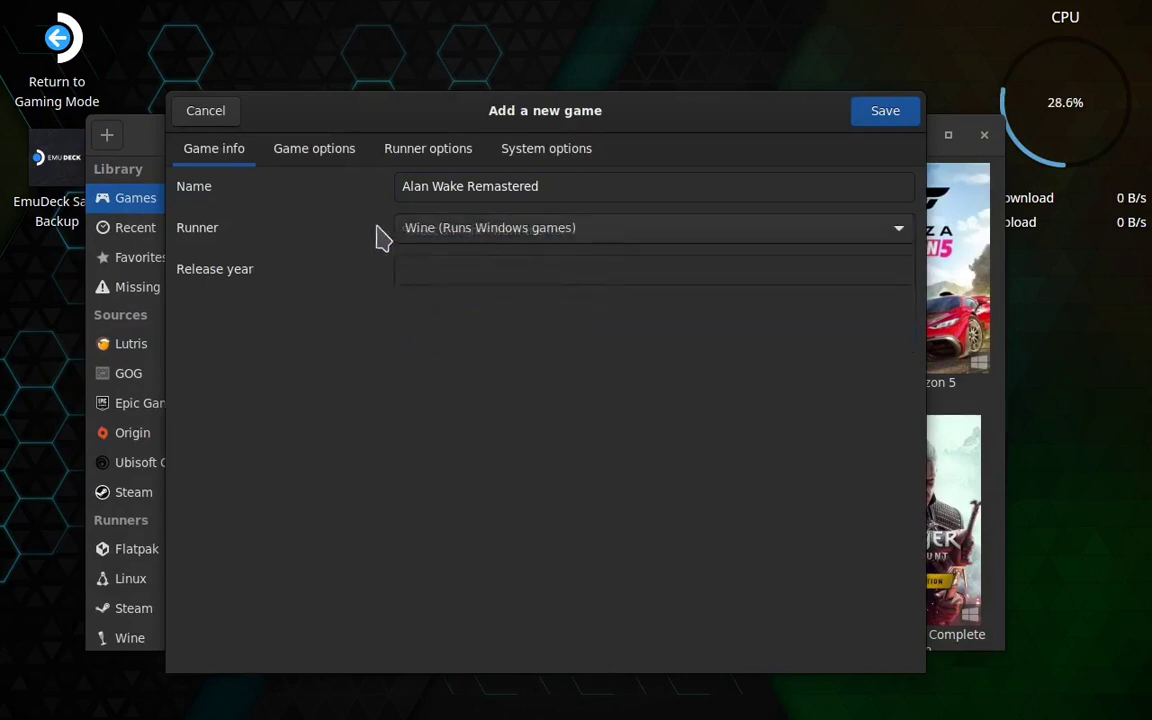
Step: Set the game's executable to Game_f_x64_EOS.exe in Lutris Games/drive_c/Alan Wake Remastered on the SD card
left_click(330, 155)
left_click(846, 195)
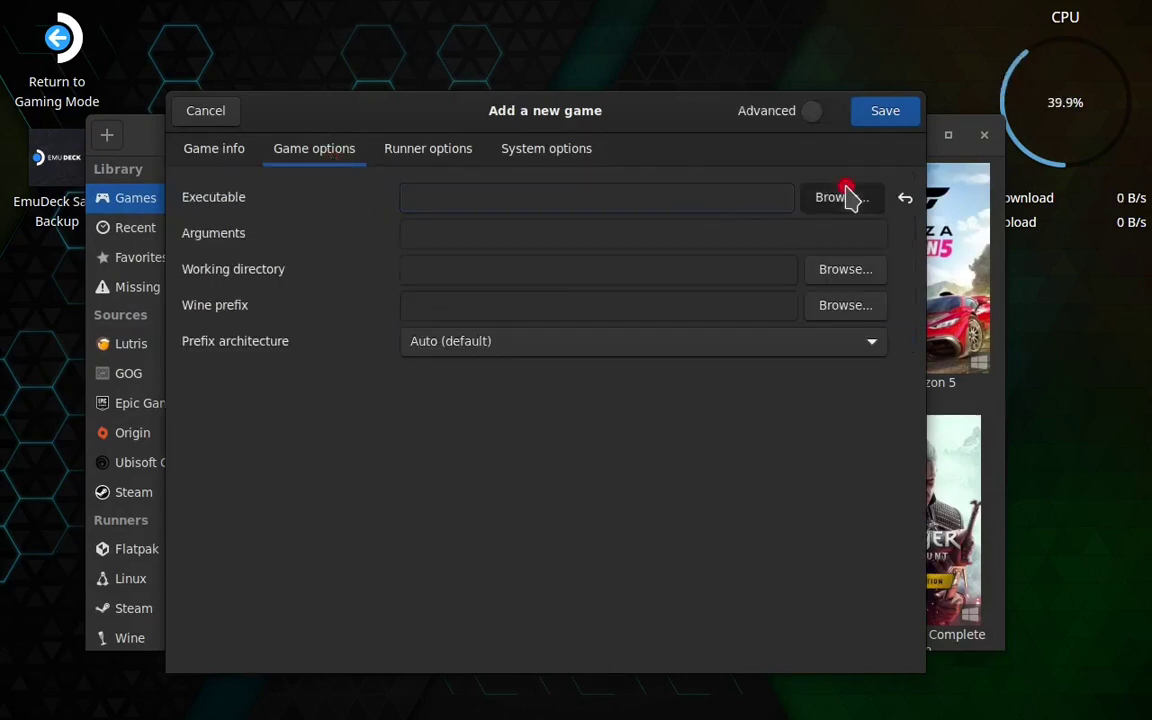
scroll(127, 388, "down", 3)
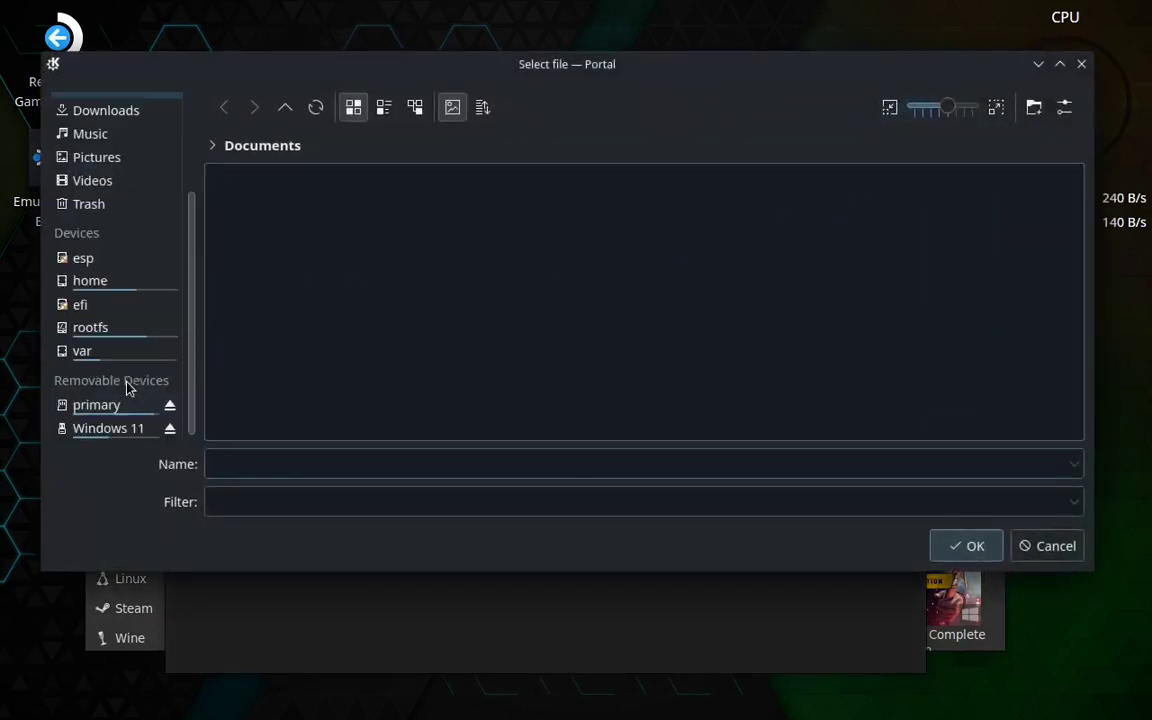
left_click(103, 405)
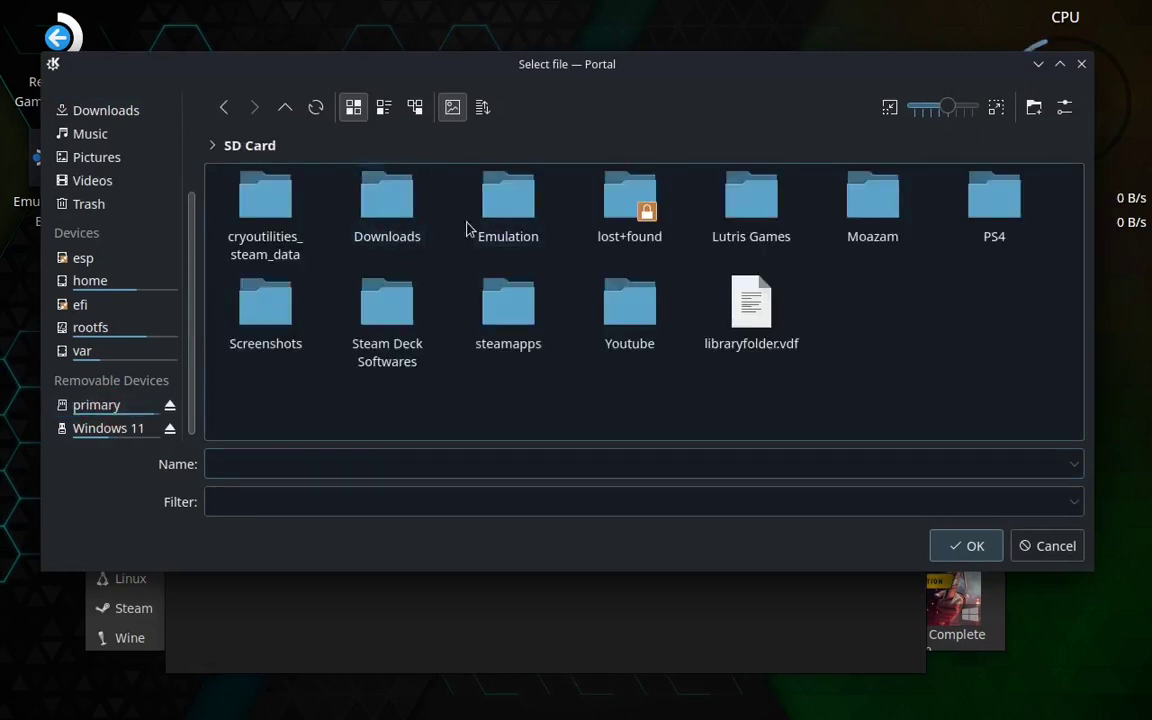
left_click(719, 228)
left_click(387, 212)
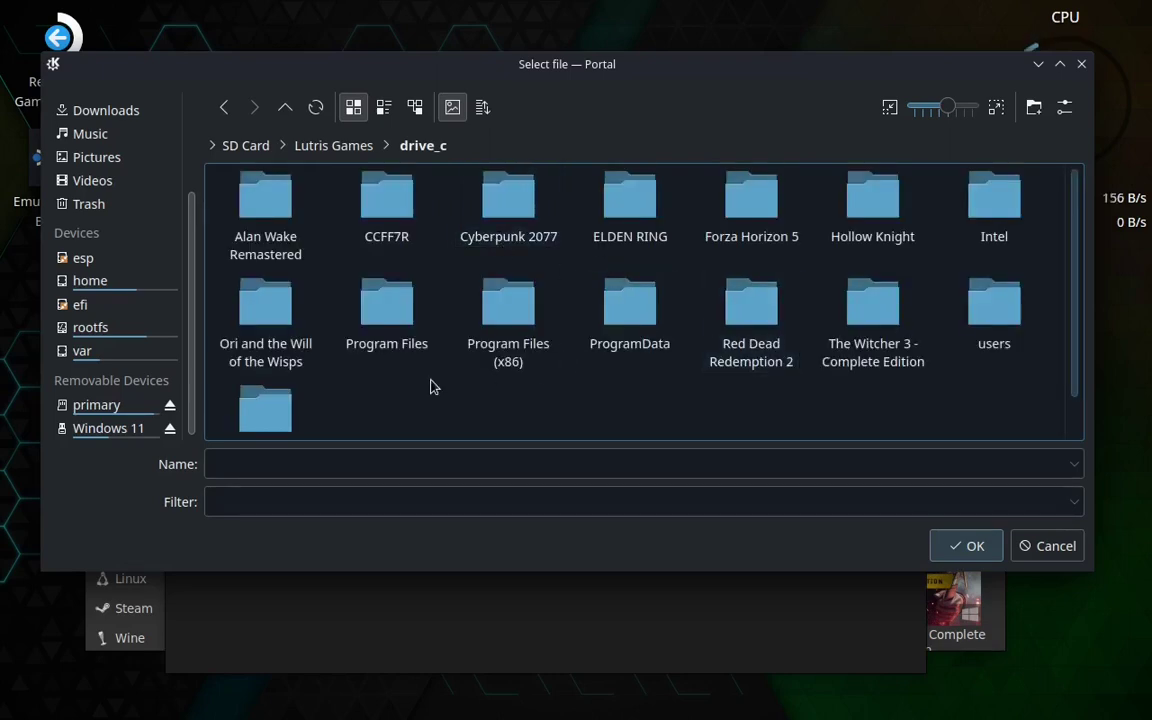
left_click(268, 205)
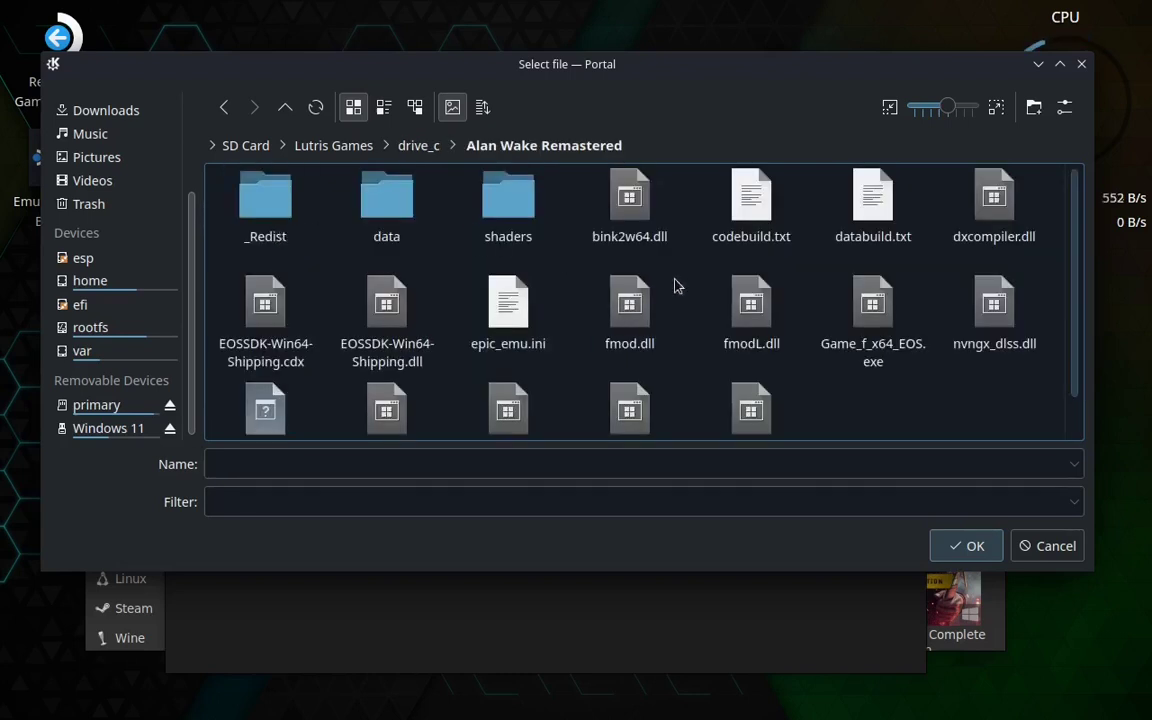
double_click(886, 330)
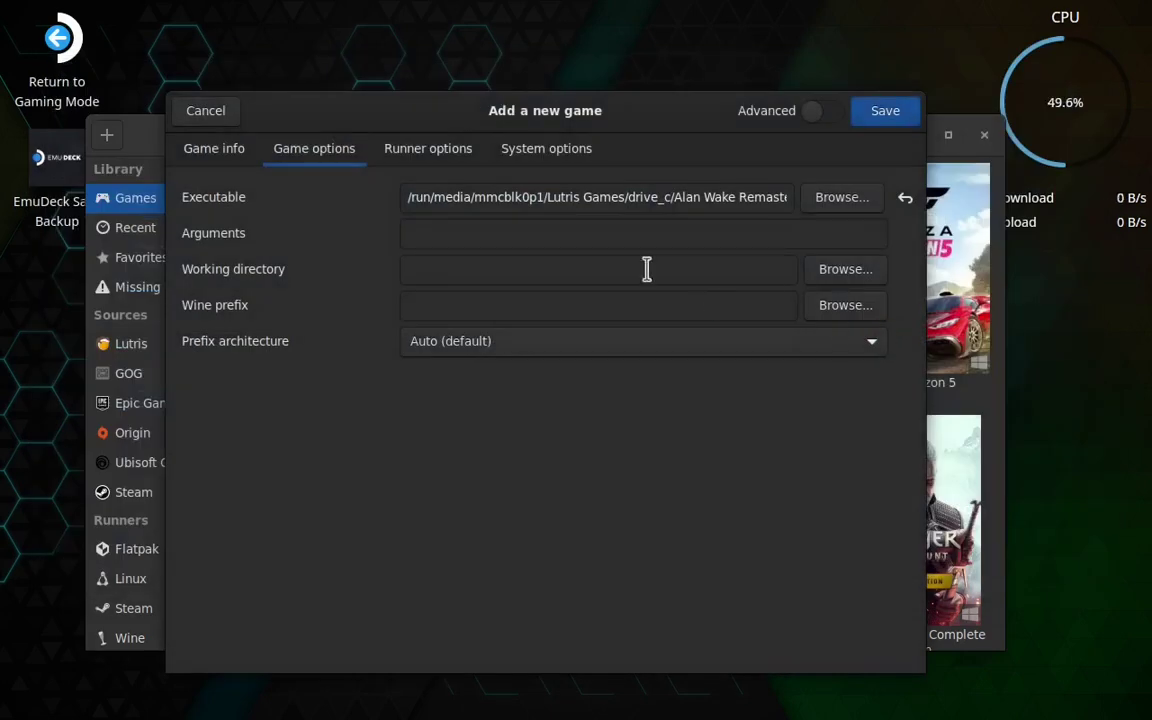
Step: Set the Wine version to lutris-GE-Proton8-14-x86_64 and save the new game
left_click(421, 151)
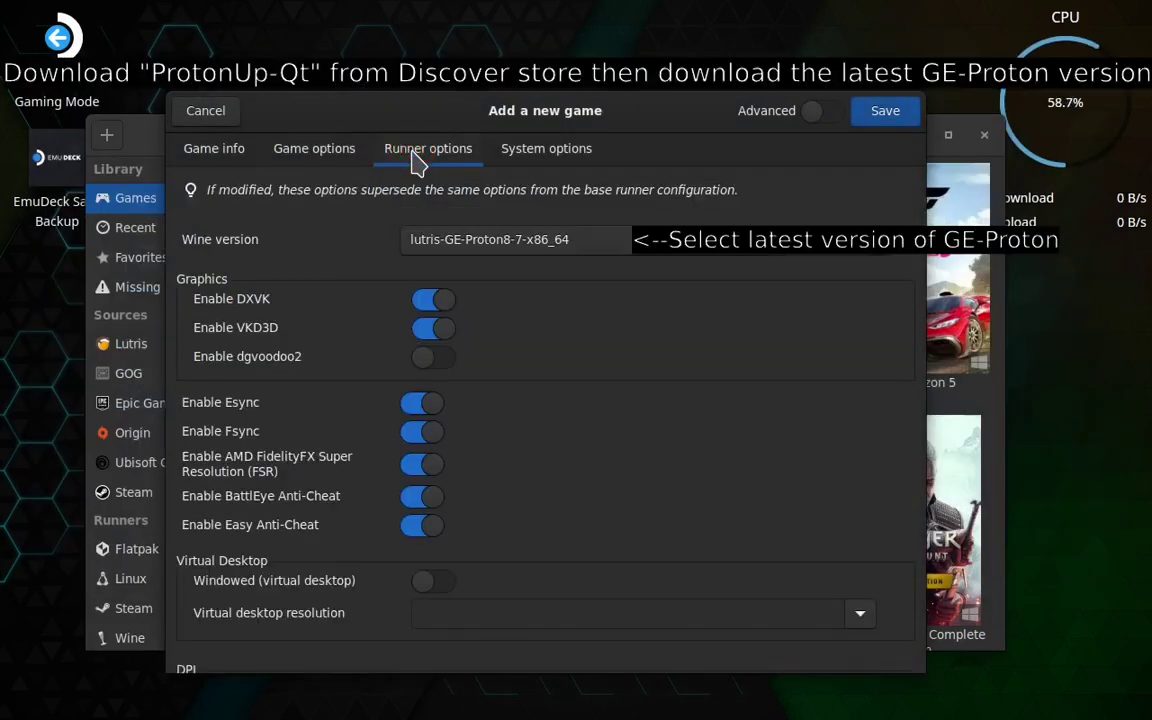
left_click(600, 241)
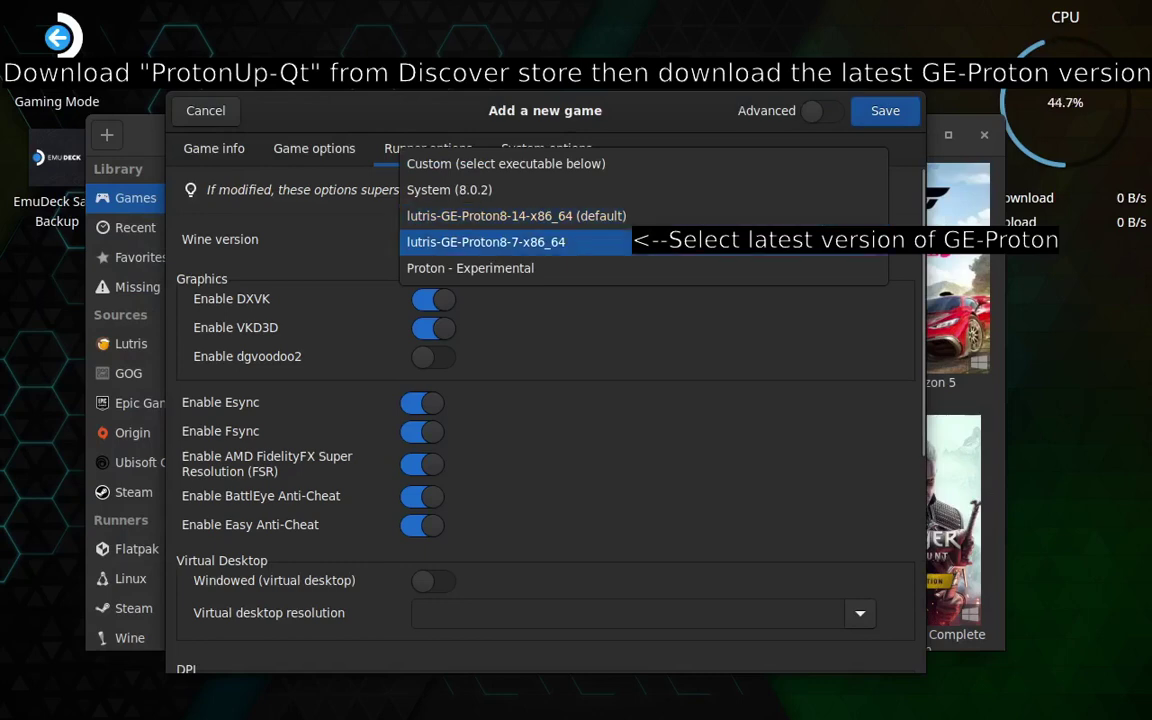
left_click(672, 222)
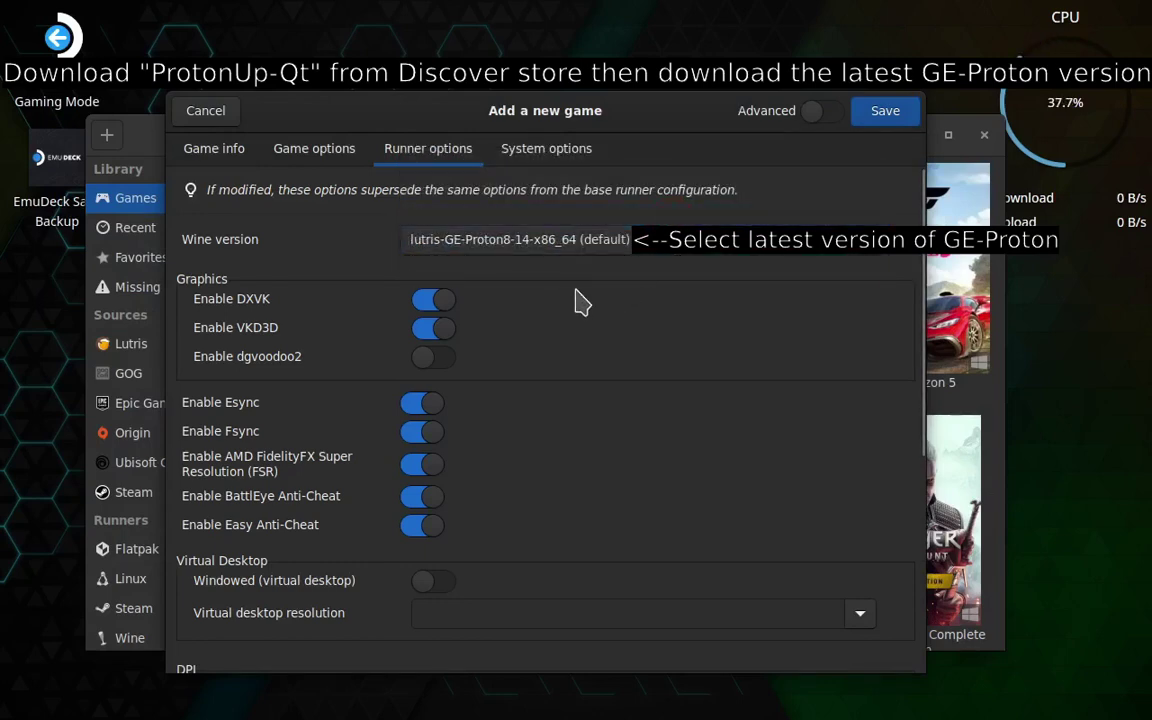
left_click(885, 118)
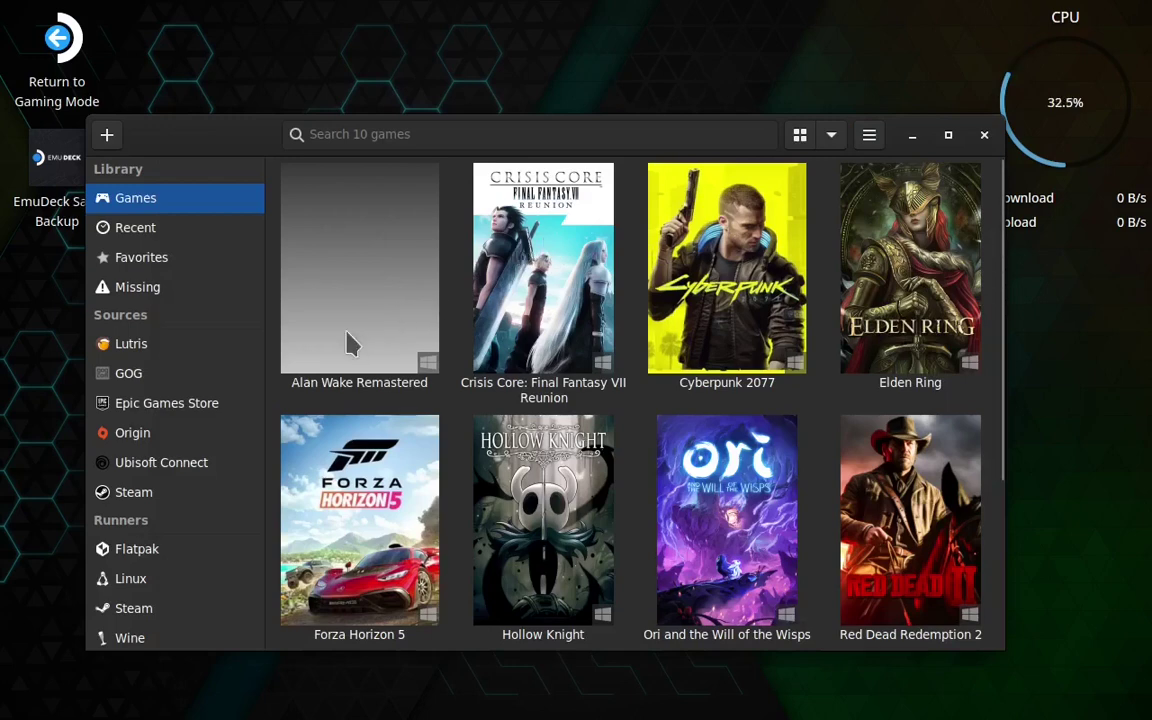
Step: Launch Alan Wake Remastered from the Lutris library and continue to its main menu
left_click(350, 343)
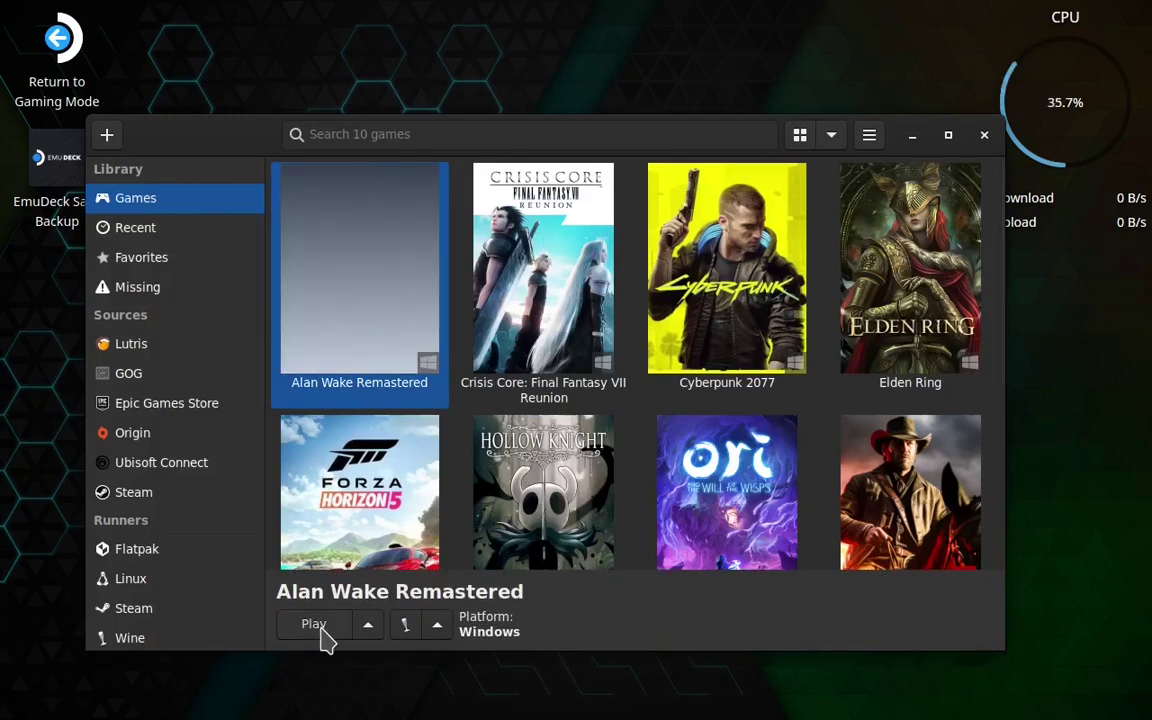
left_click(314, 625)
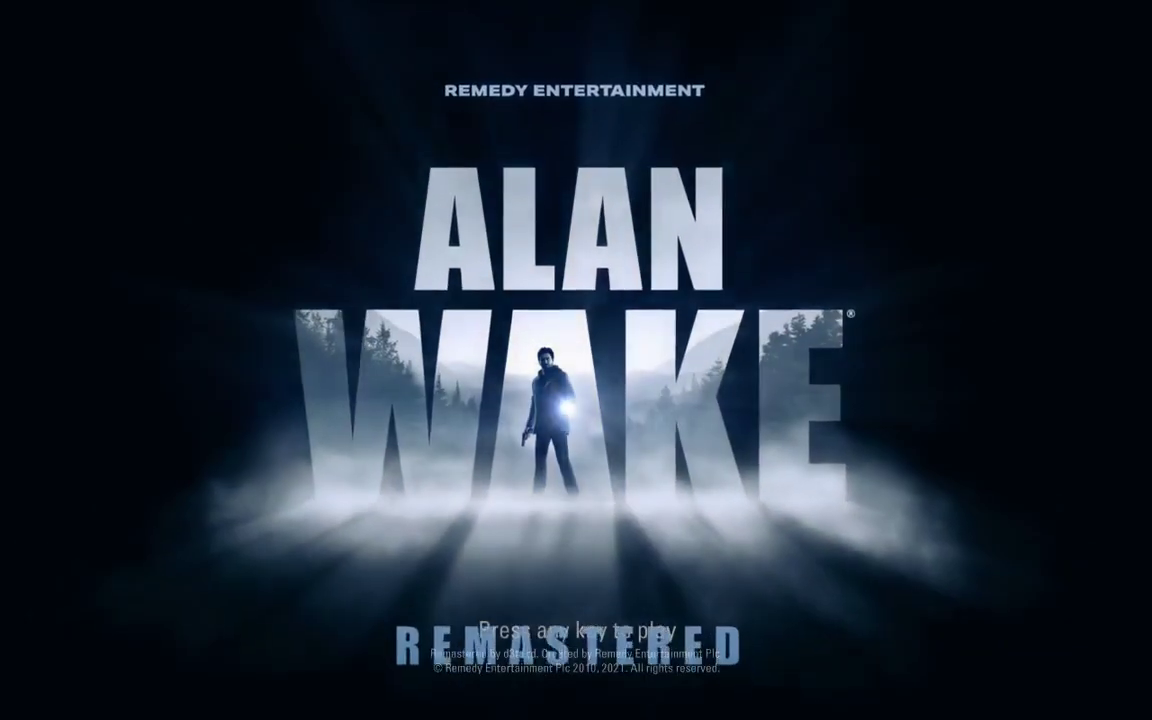
key("Return")
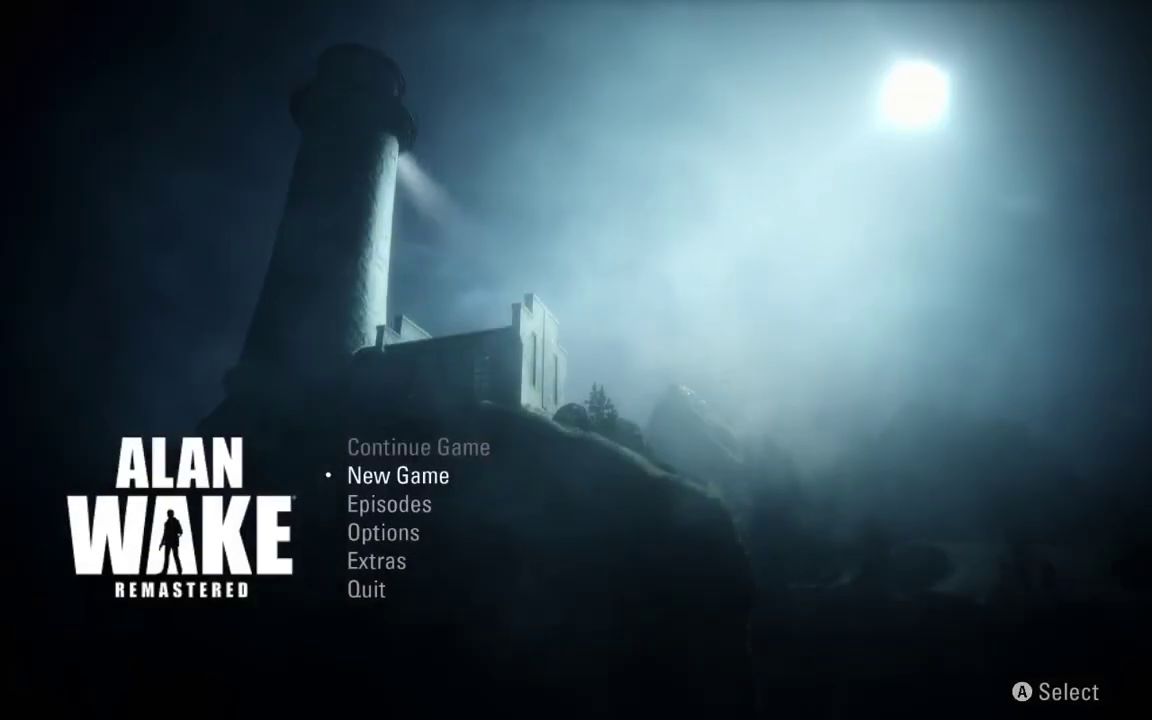
Step: Quit Alan Wake Remastered from its main menu to return to Lutris
key("Down")
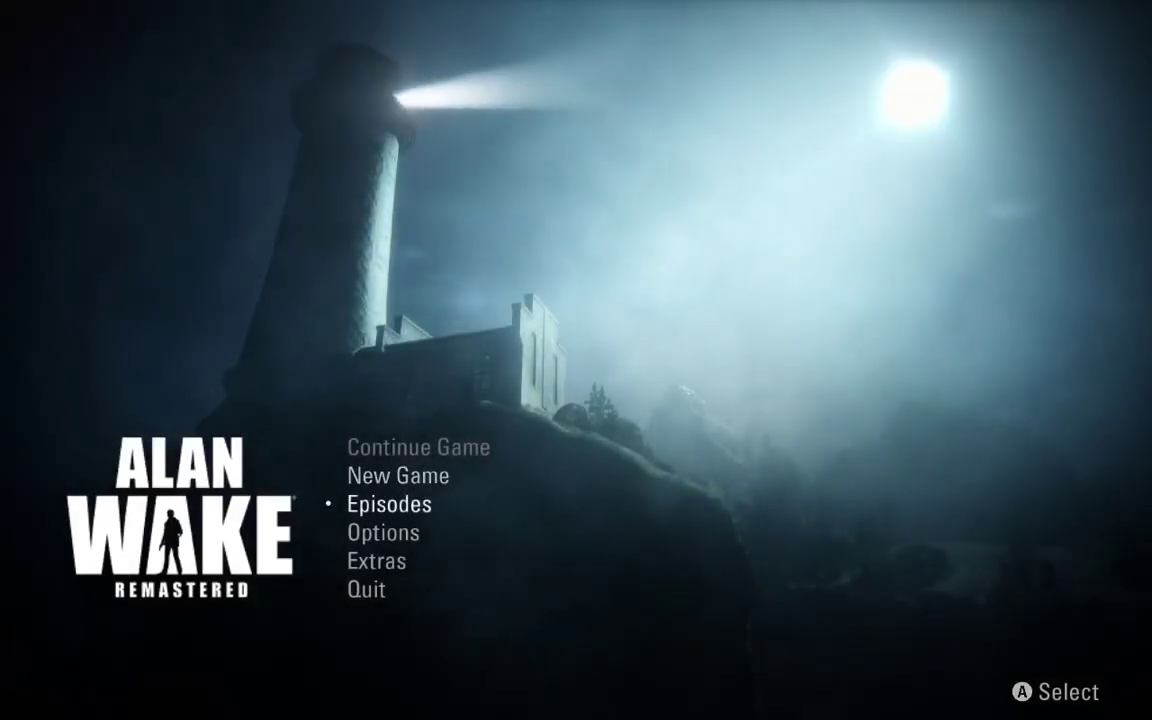
key("Down")
key("Down")
key("Down")
key("Return")
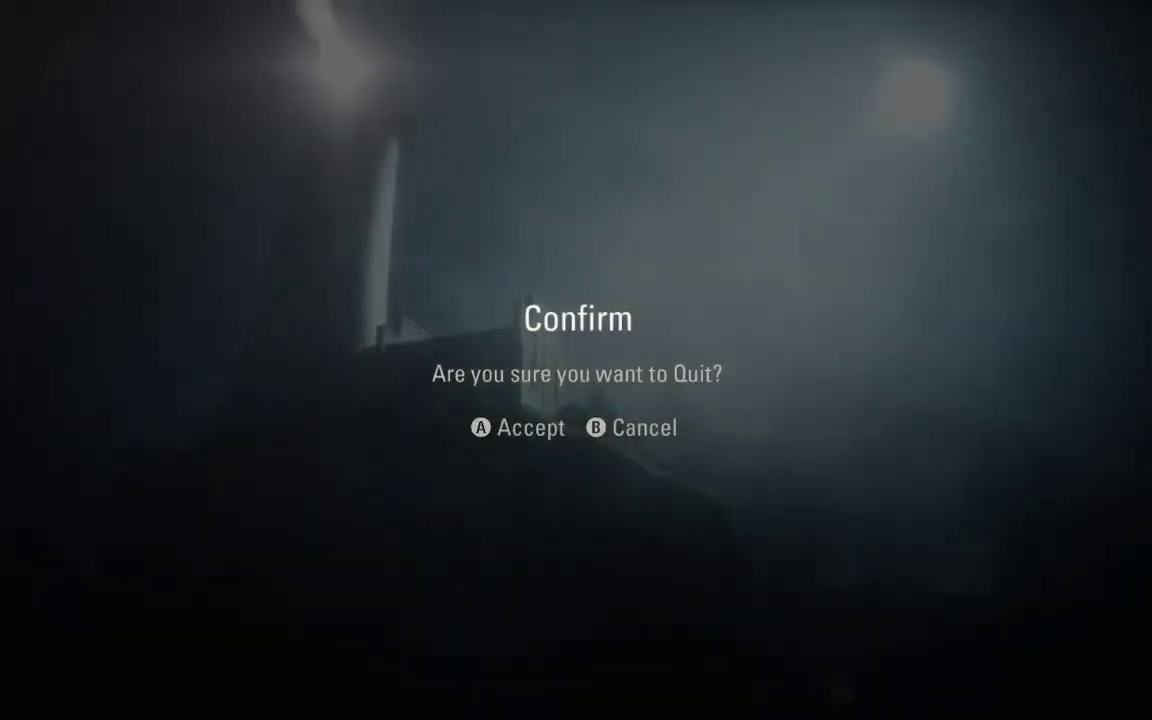
key("Return")
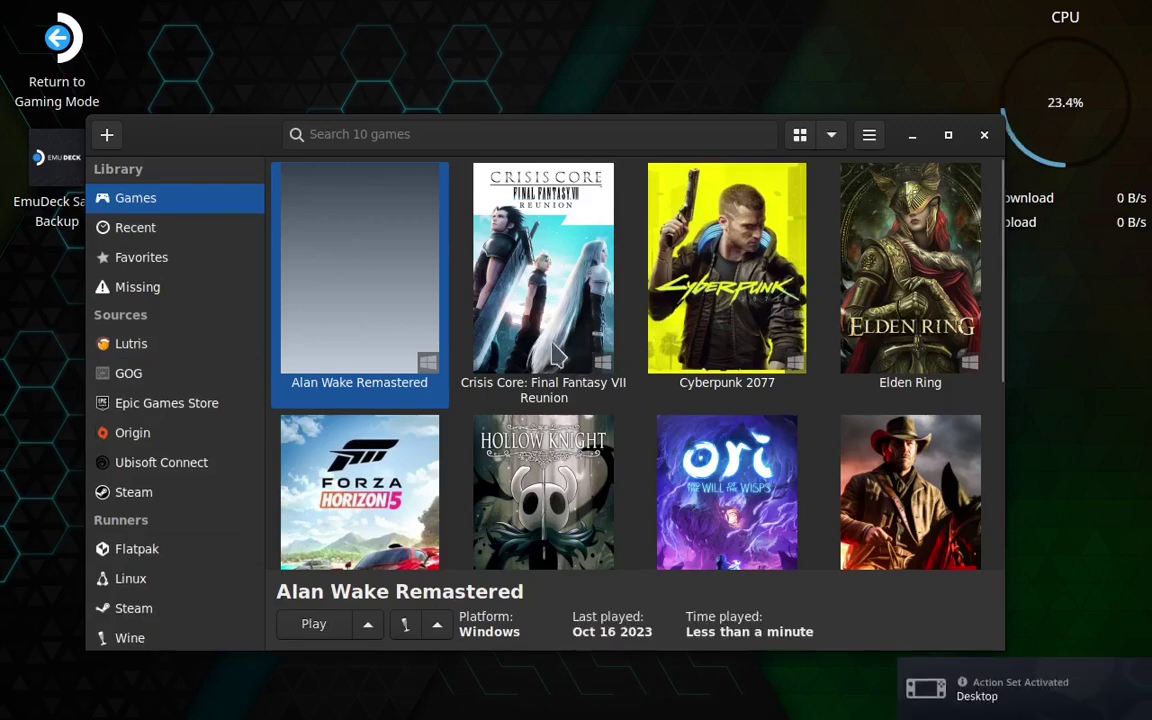
Step: Create a Steam shortcut for Alan Wake Remastered and close Lutris
right_click(393, 320)
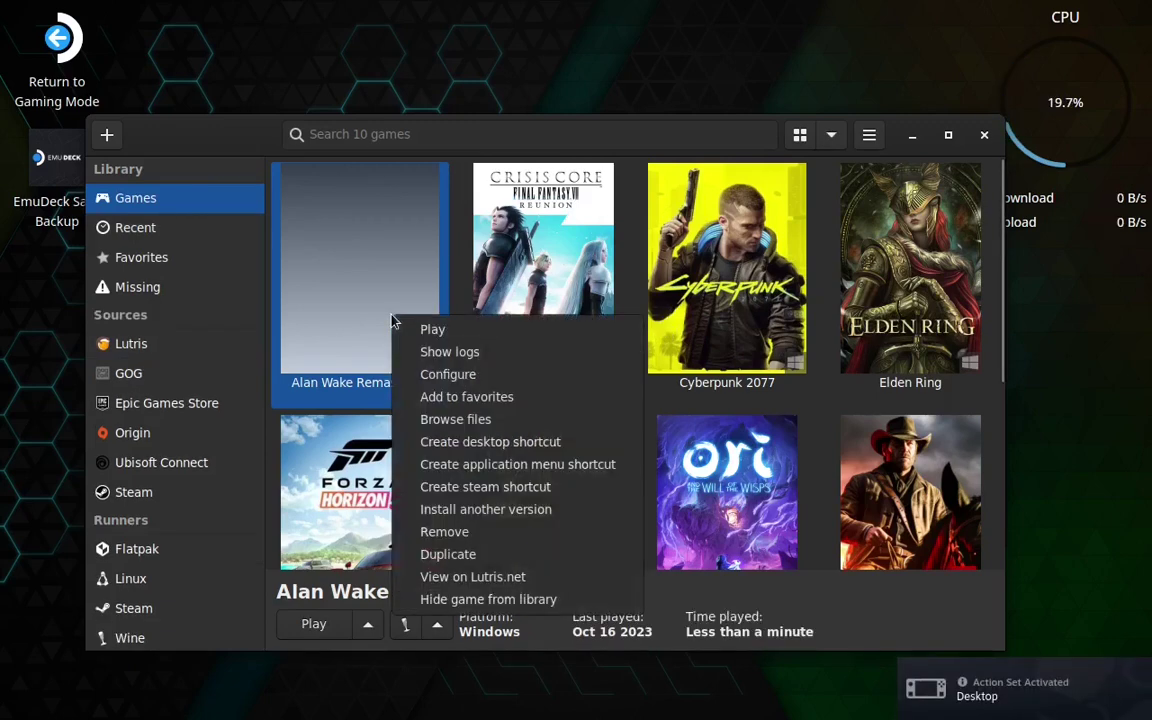
left_click(490, 497)
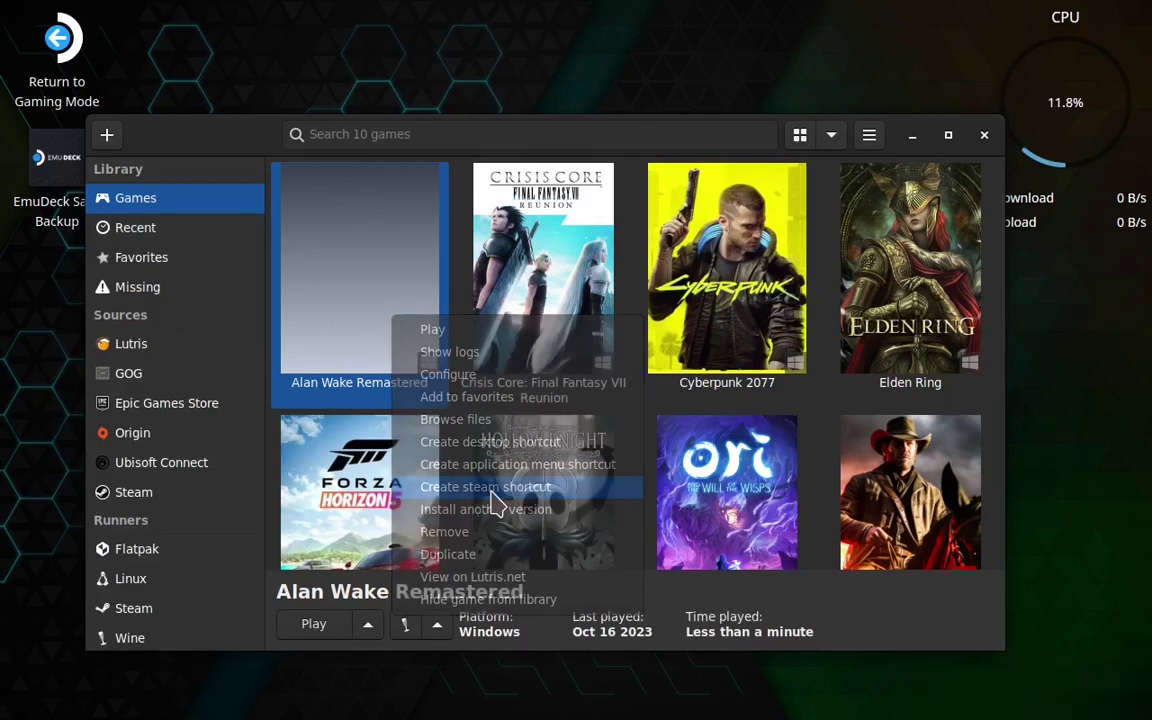
left_click(984, 136)
Step: Return to Gaming Mode and show the Non-Steam games in the Steam library
left_click_drag(435, 301, 405, 356)
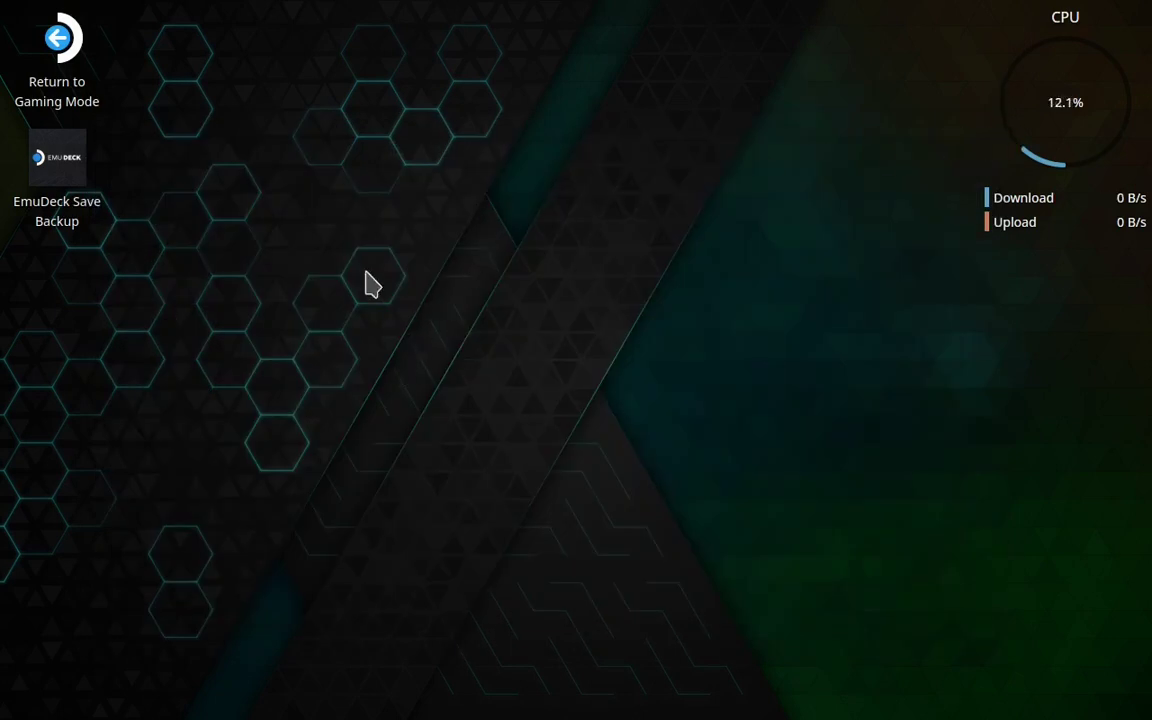
left_click(85, 110)
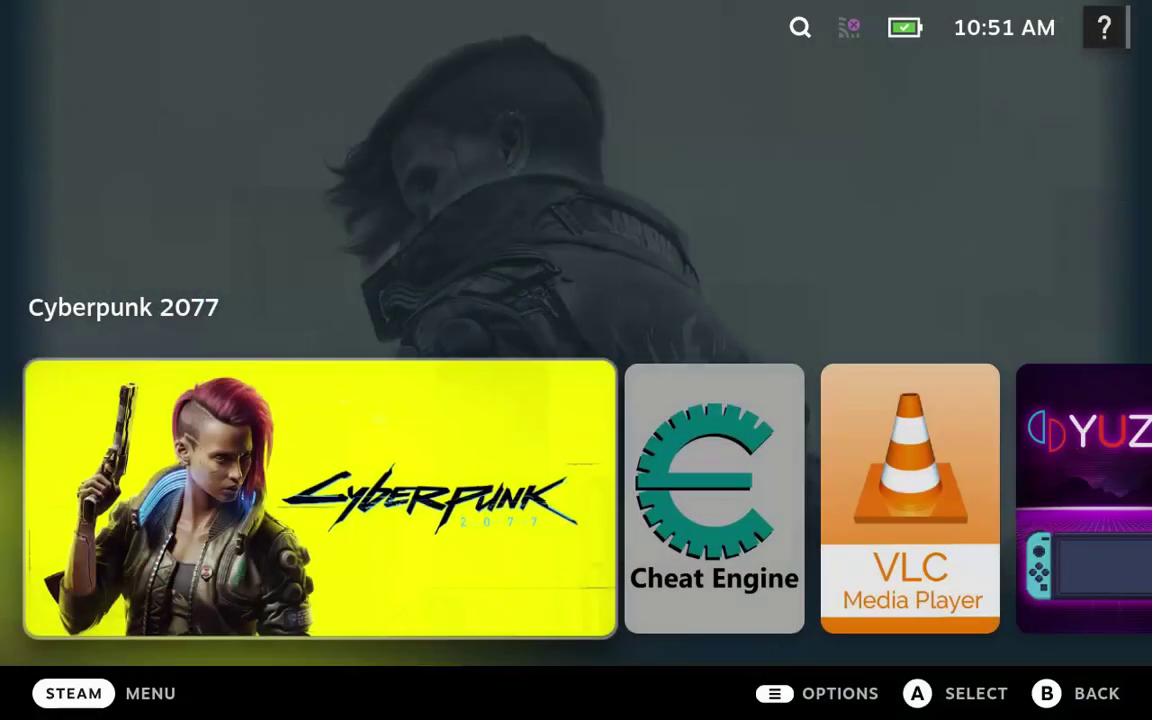
key("ctrl+1")
key("Page_Down")
key("Page_Down")
key("Page_Down")
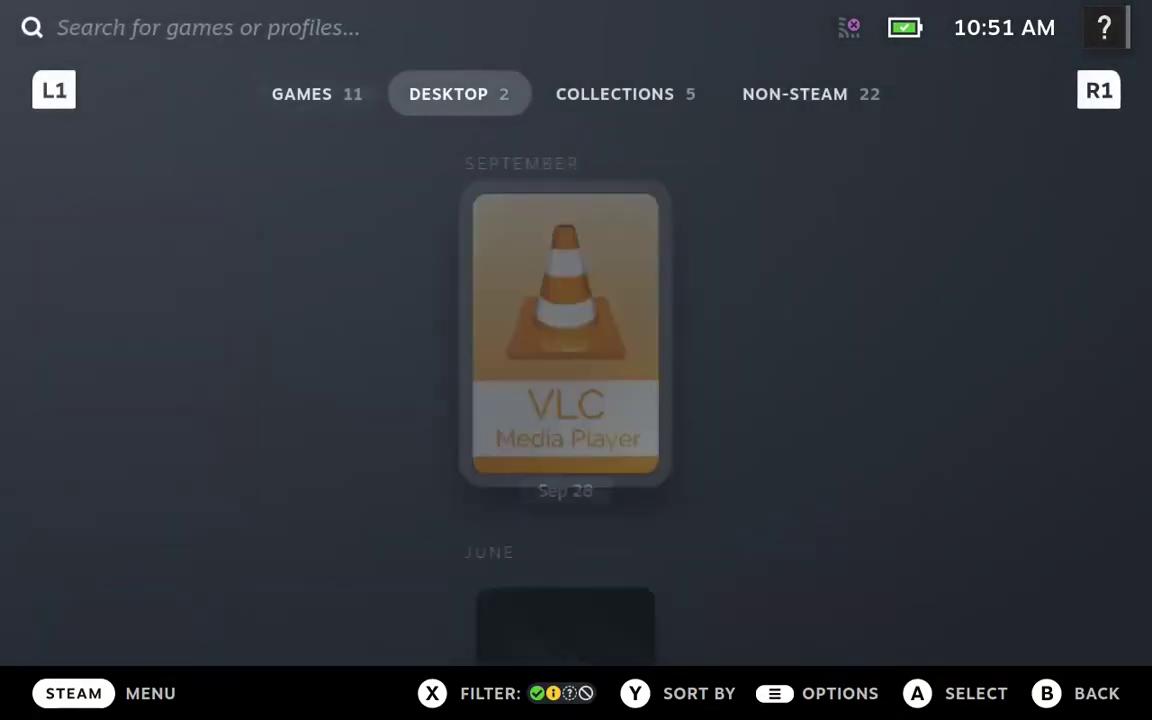
Step: Find Alan Wake Remastered under the never-played non-Steam games and open its page
key("Down")
key("Down")
key("Down")
key("Down")
key("Down")
key("Down")
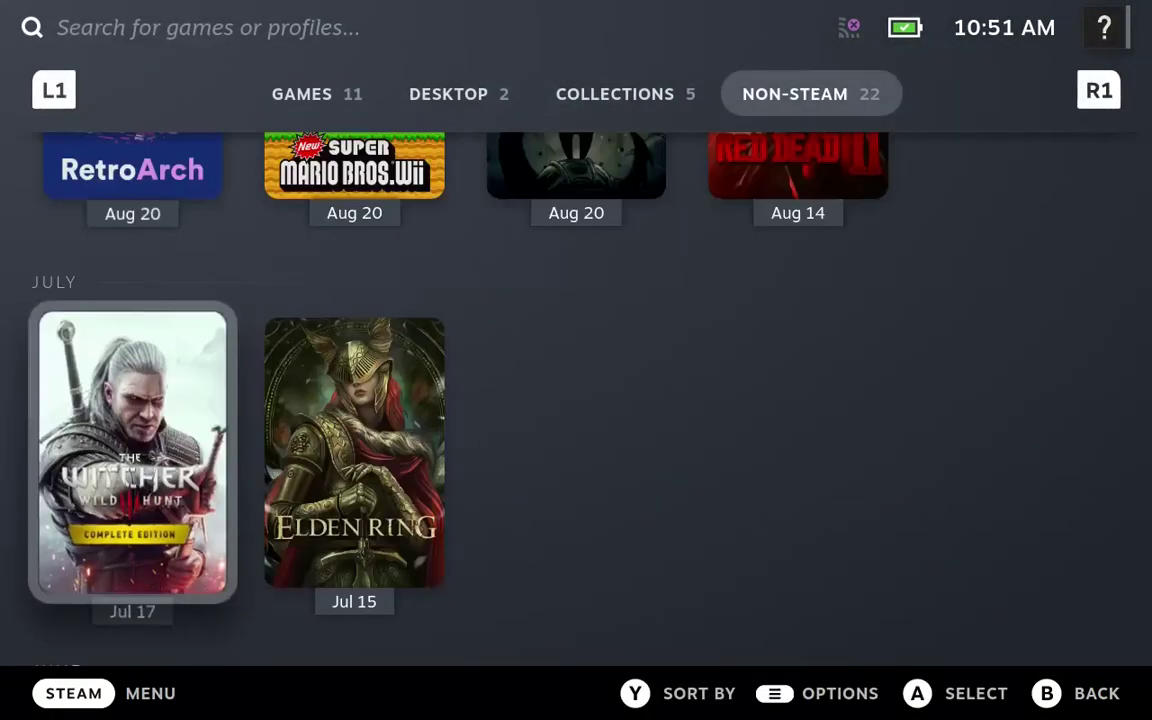
key("Return")
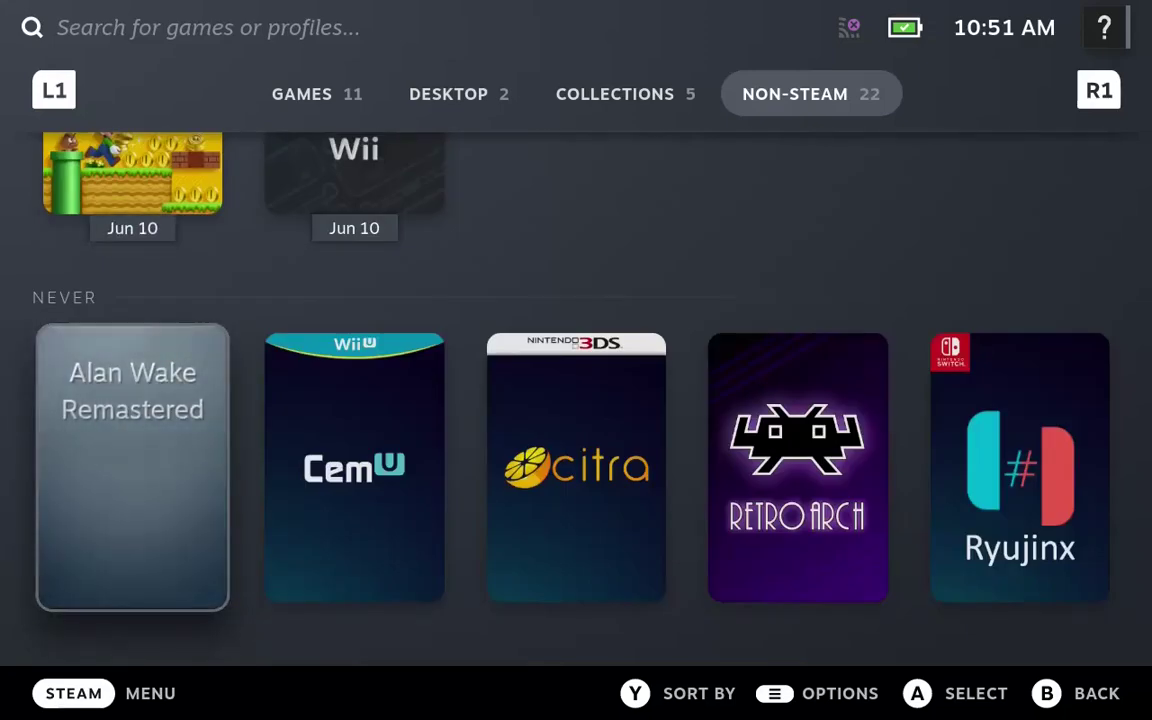
Step: Open Change Artwork from the settings of Alan Wake Remastered and return to the game's page
key("Right")
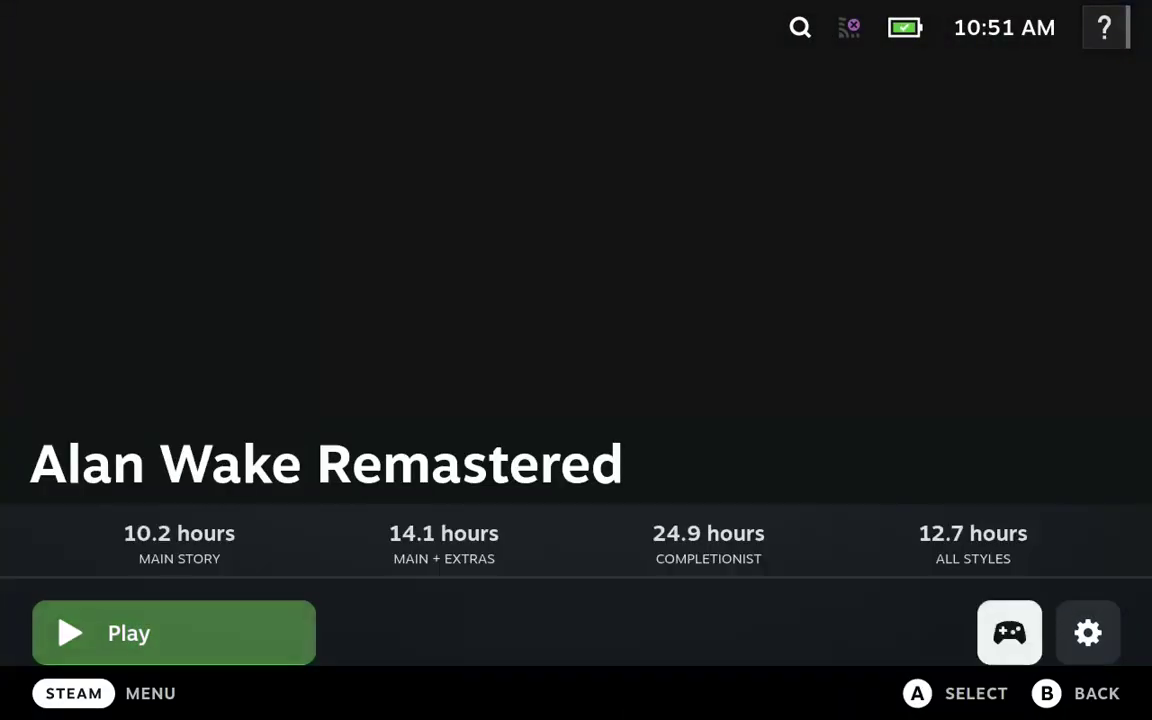
key("Right")
key("Return")
key("Escape")
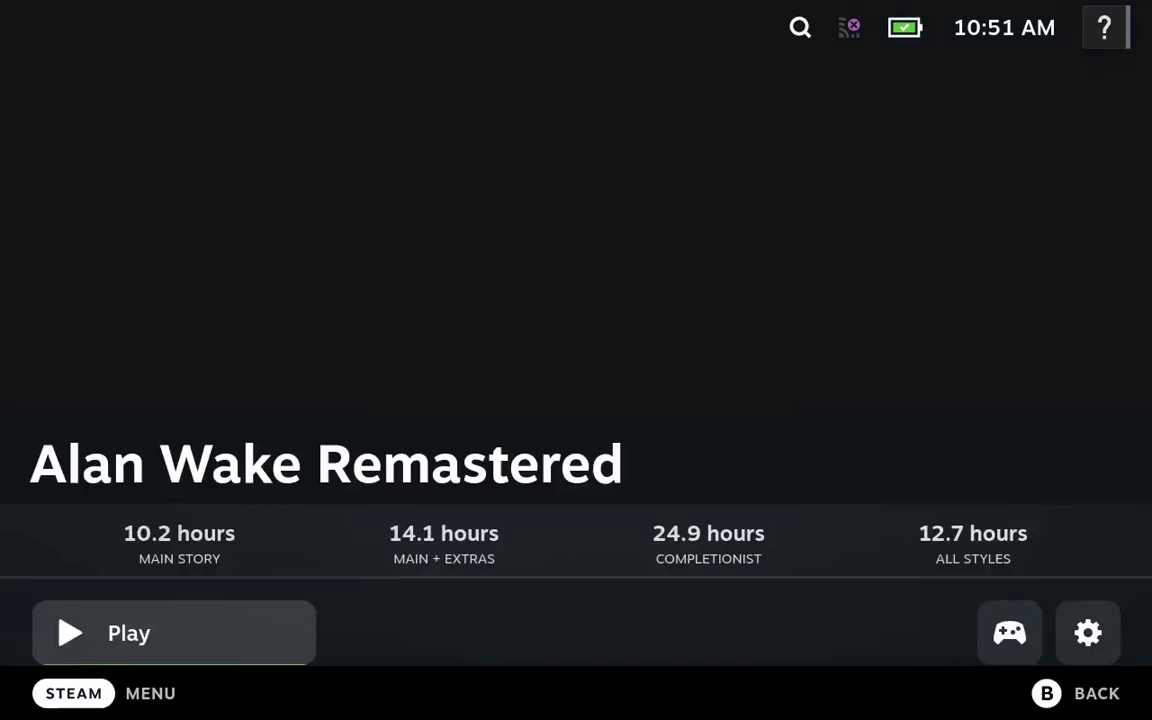
key("Return")
key("Down")
key("Down")
key("Down")
key("Down")
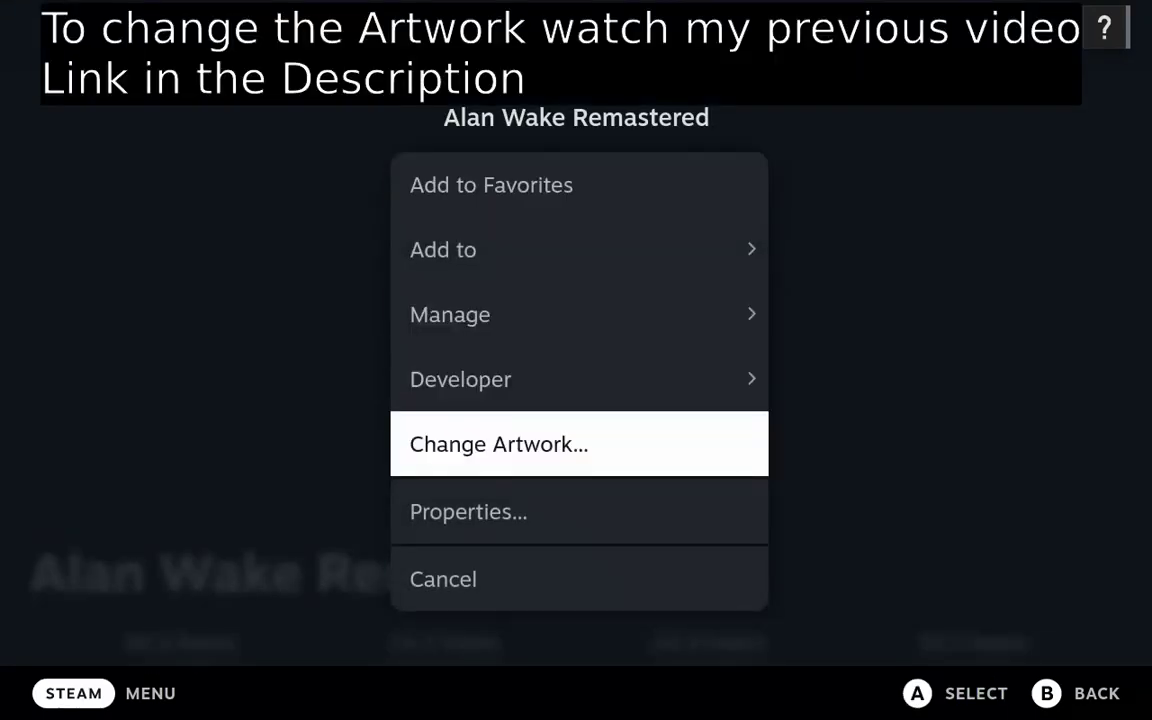
key("Return")
key("Escape")
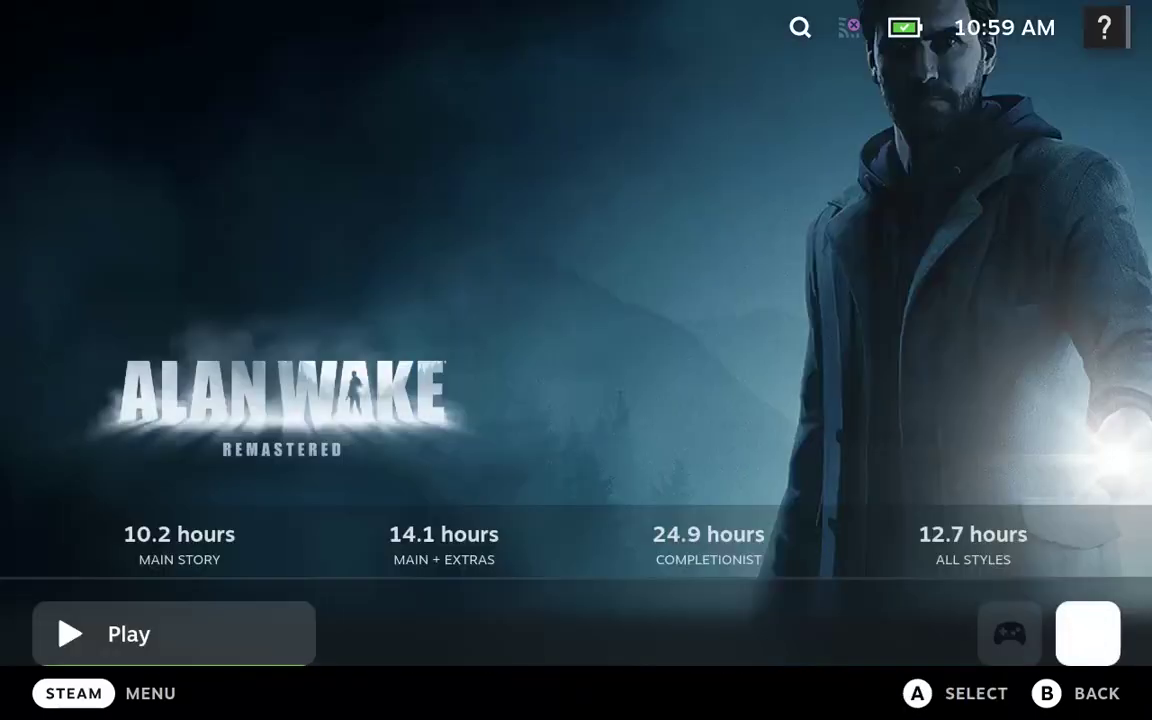
Step: Start Alan Wake Remastered and examine its Graphics settings and Advanced Options before resuming play
key("Left")
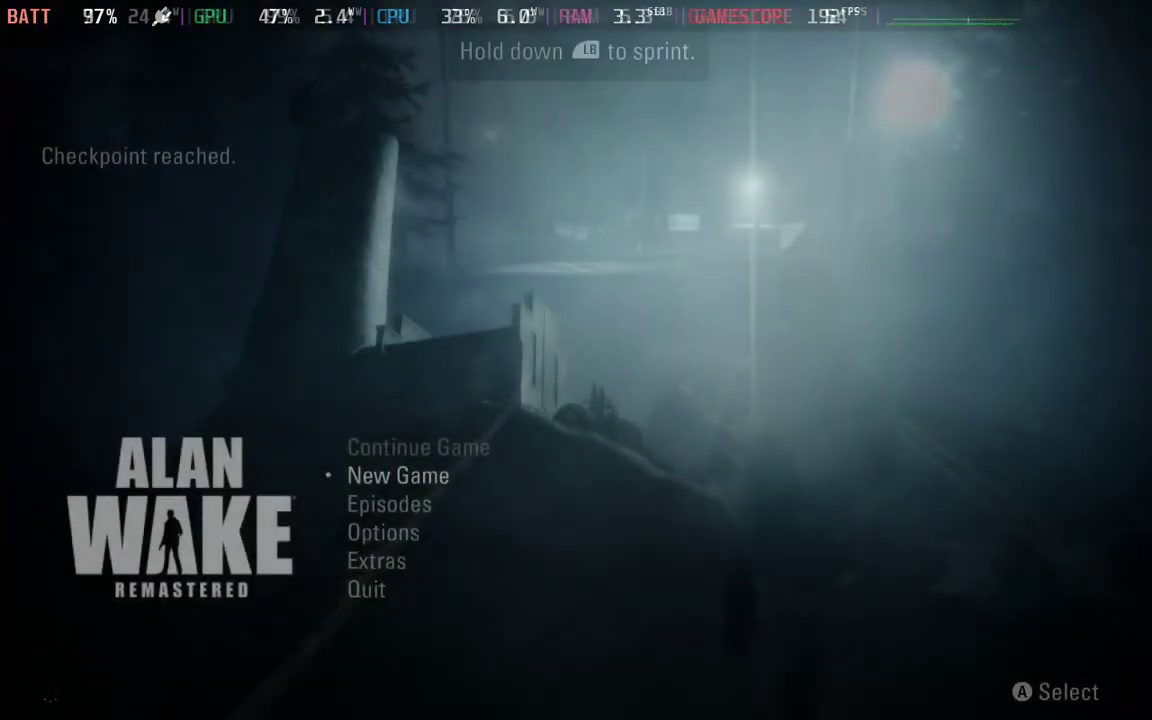
key("Down")
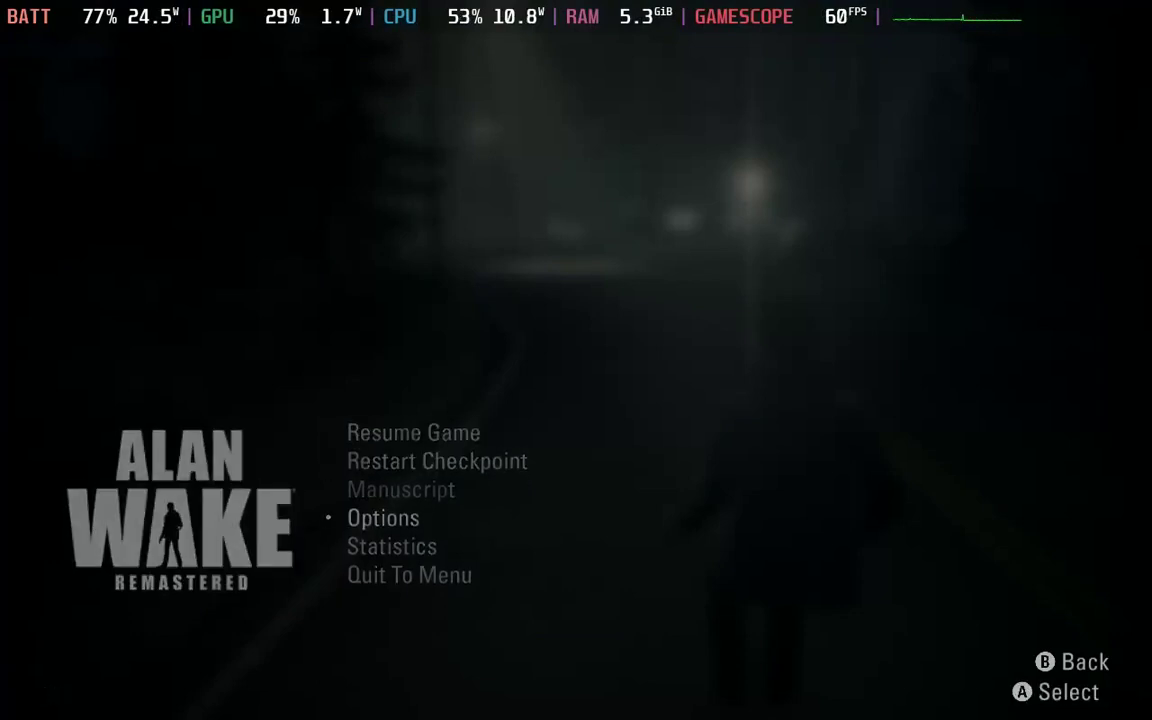
key("Return")
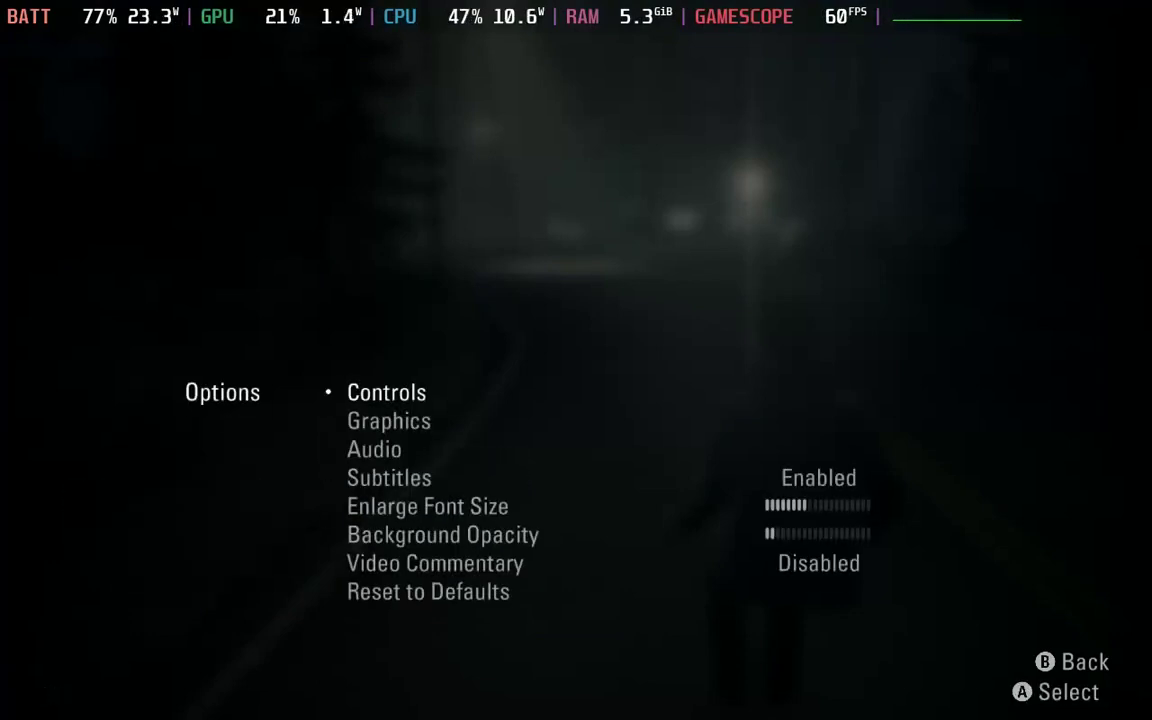
key("Return")
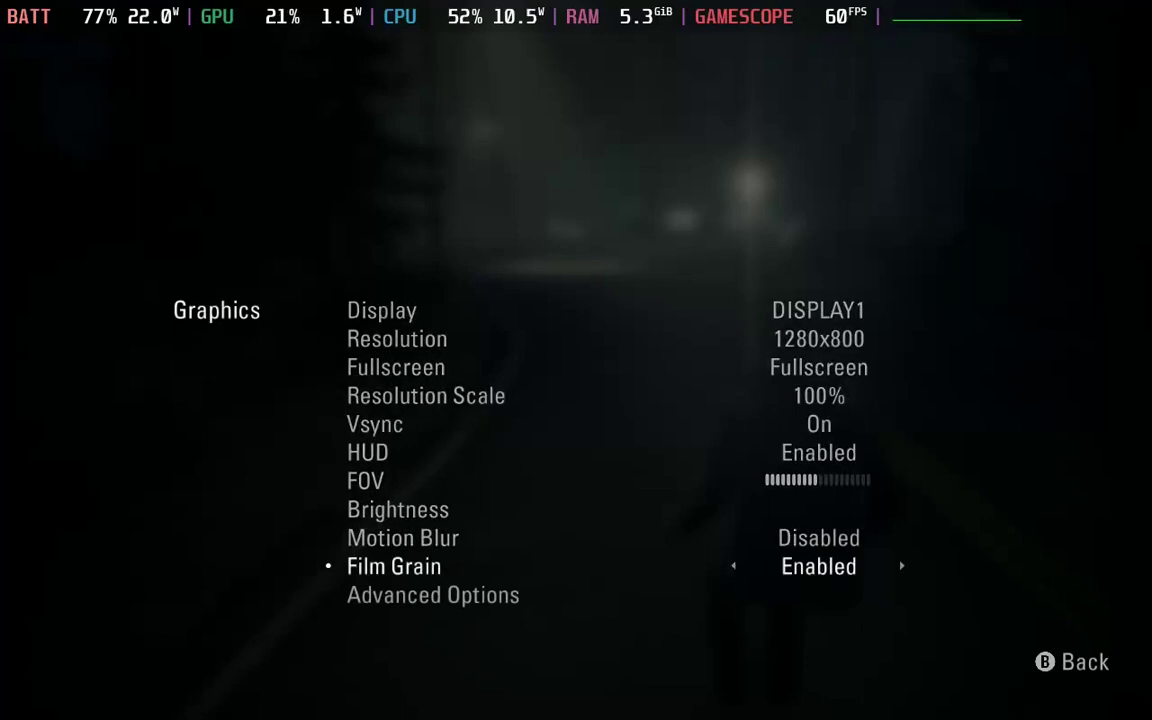
key("Return")
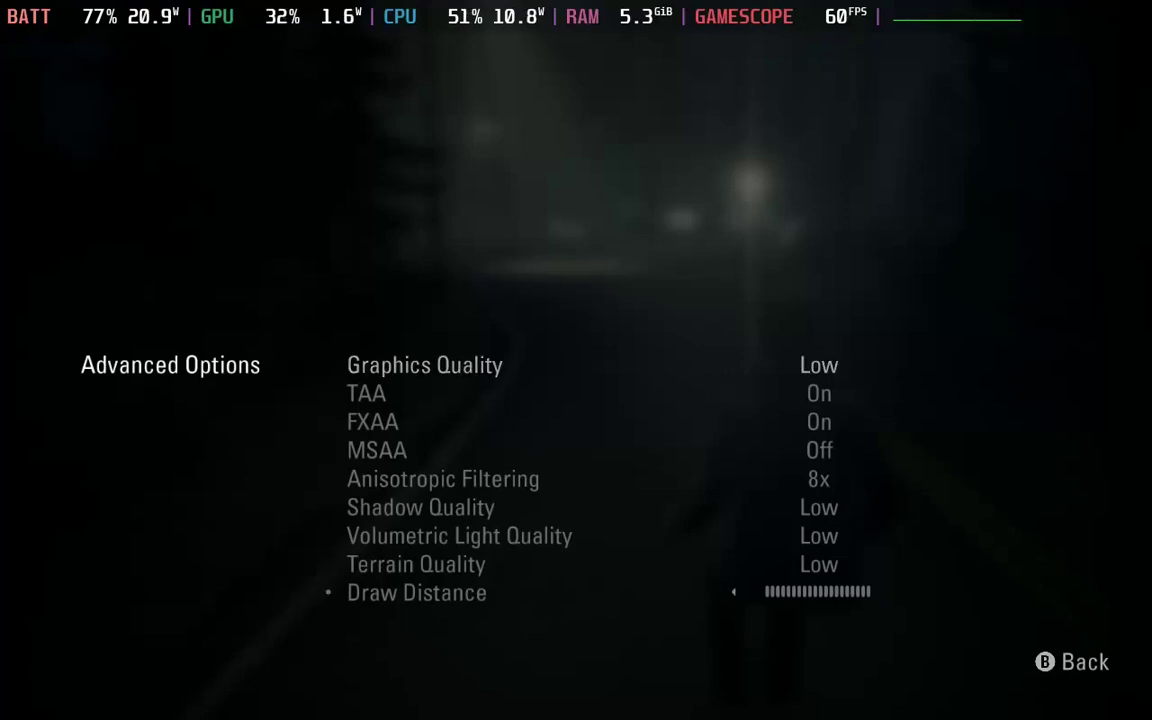
key("Escape")
key("Escape")
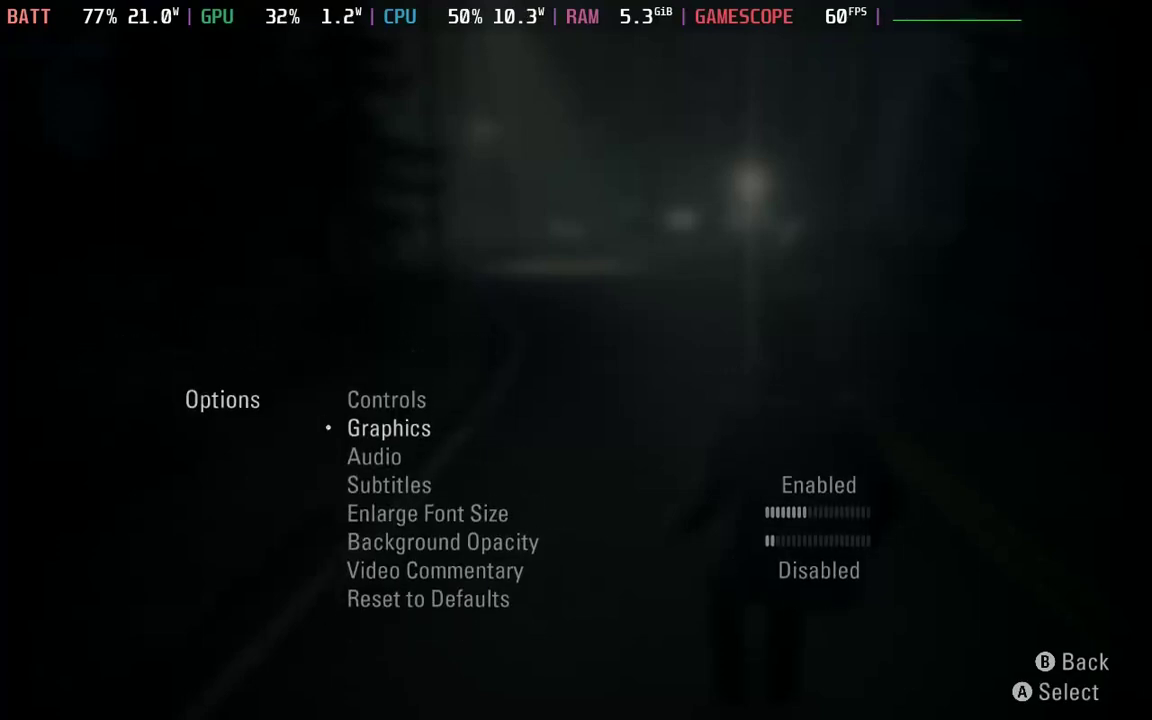
key("Escape")
key("Return")
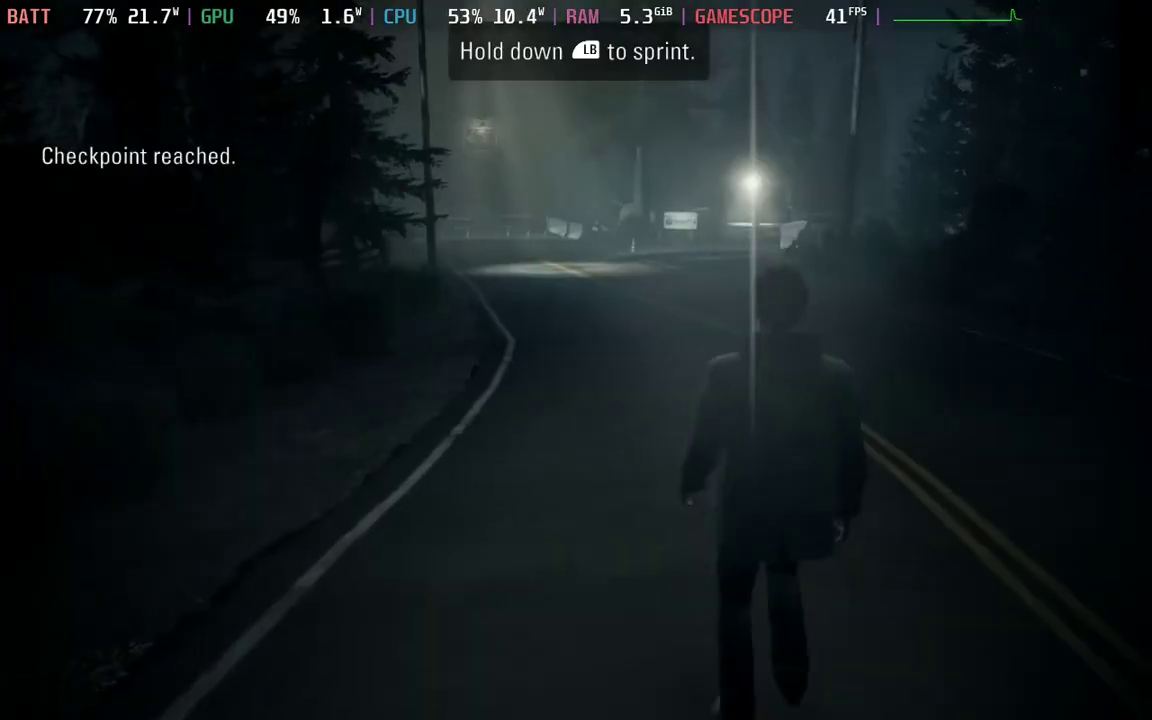